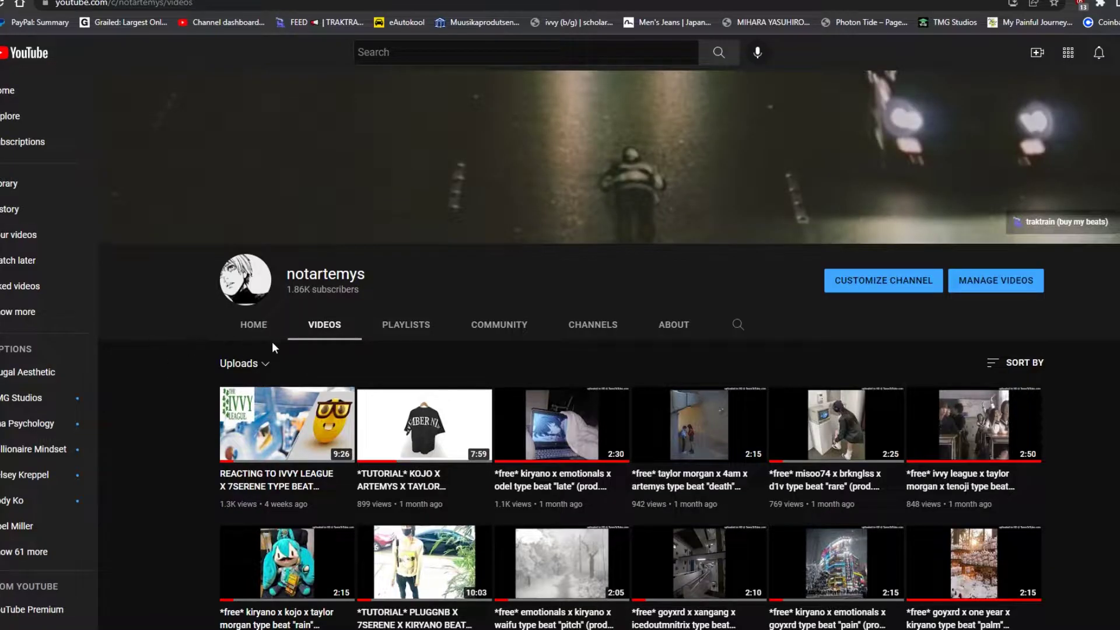
Sort the channel's uploads by Most popular so the xyxy type beat appears first
left_click(263, 367)
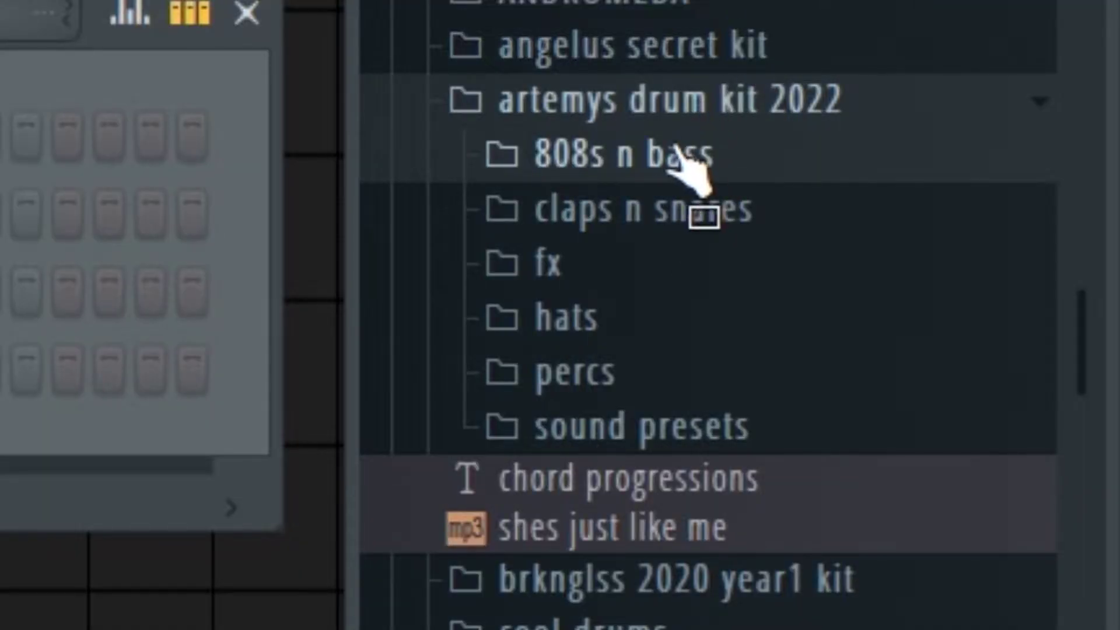
left_click(680, 154)
left_click(637, 219)
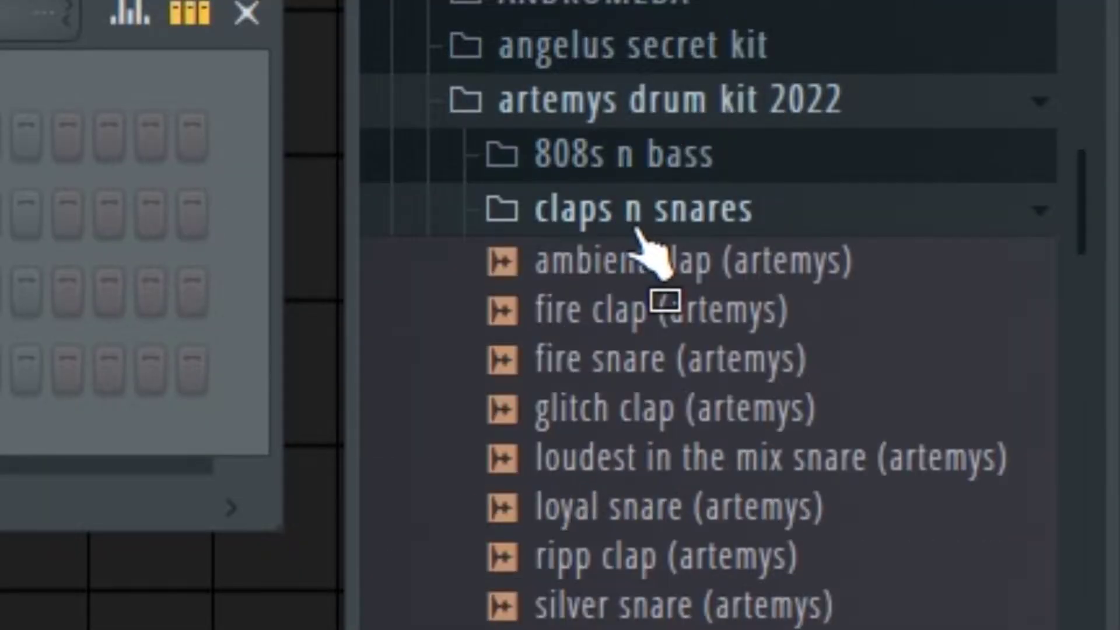
left_click(607, 273)
left_click(599, 323)
left_click(599, 322)
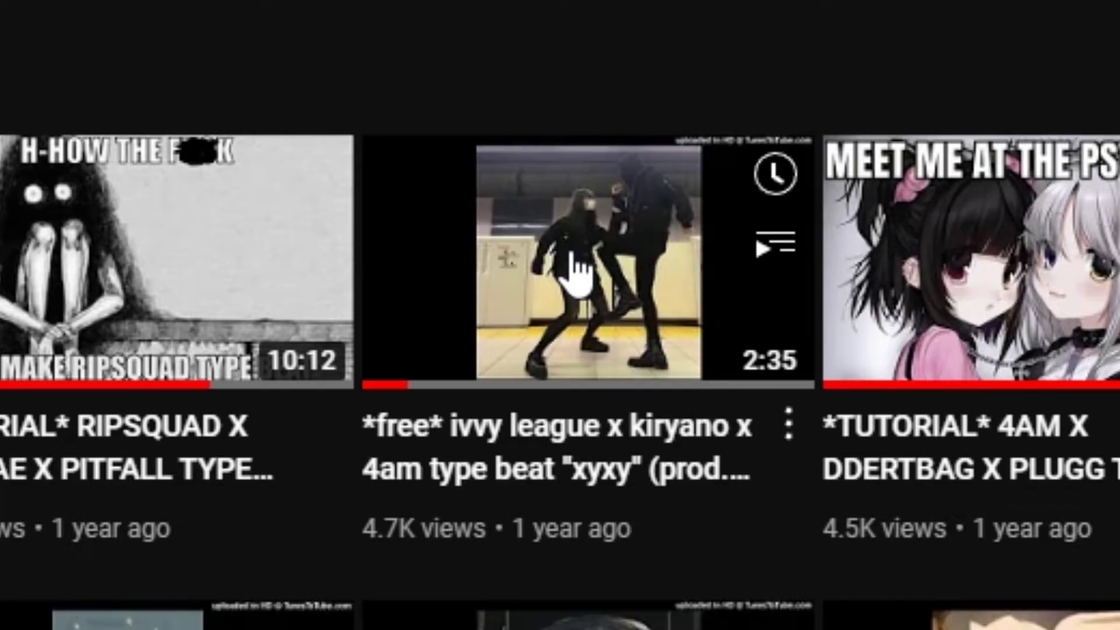
Open the xyxy ivvy league x kiryano x 4am type beat video
left_click(577, 256)
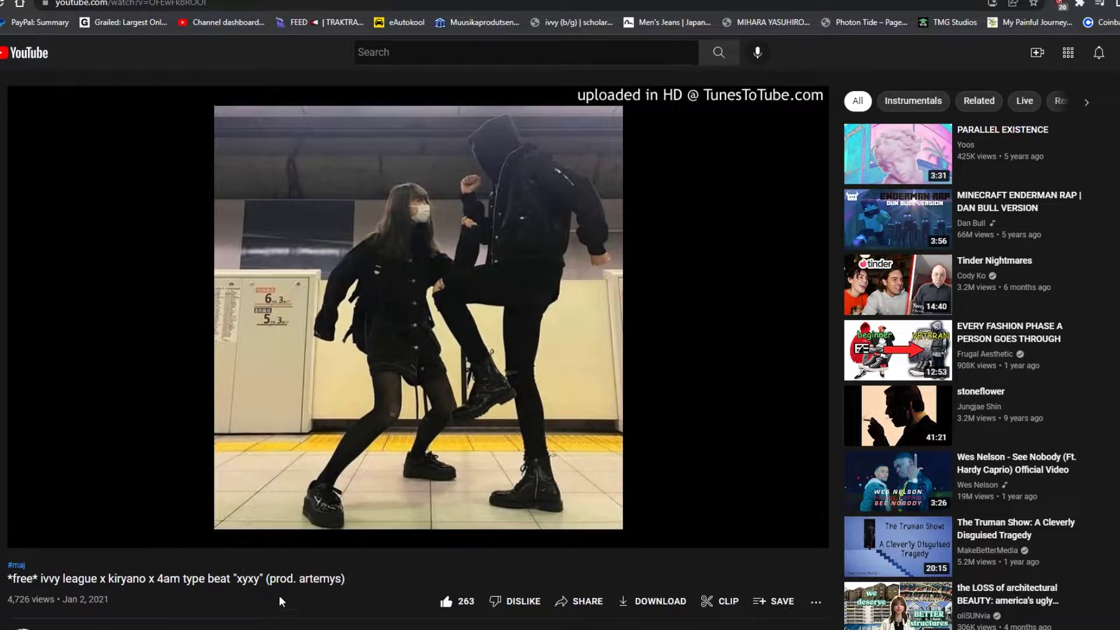
scroll(289, 569, "down", 1)
scroll(371, 462, "down", 3)
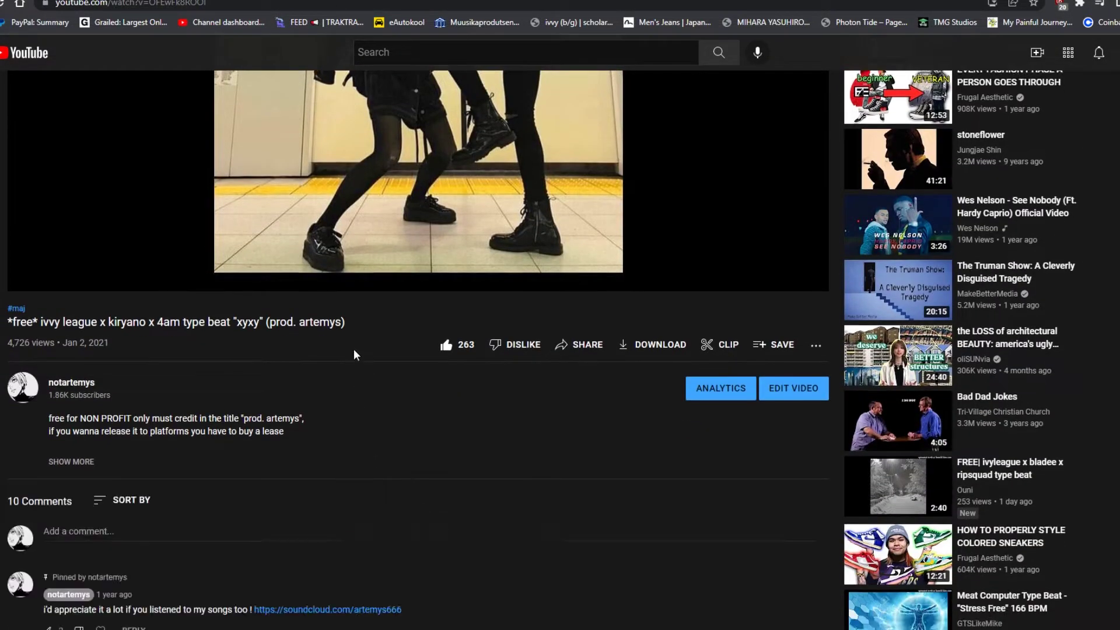
scroll(344, 371, "down", 2)
scroll(316, 359, "down", 3)
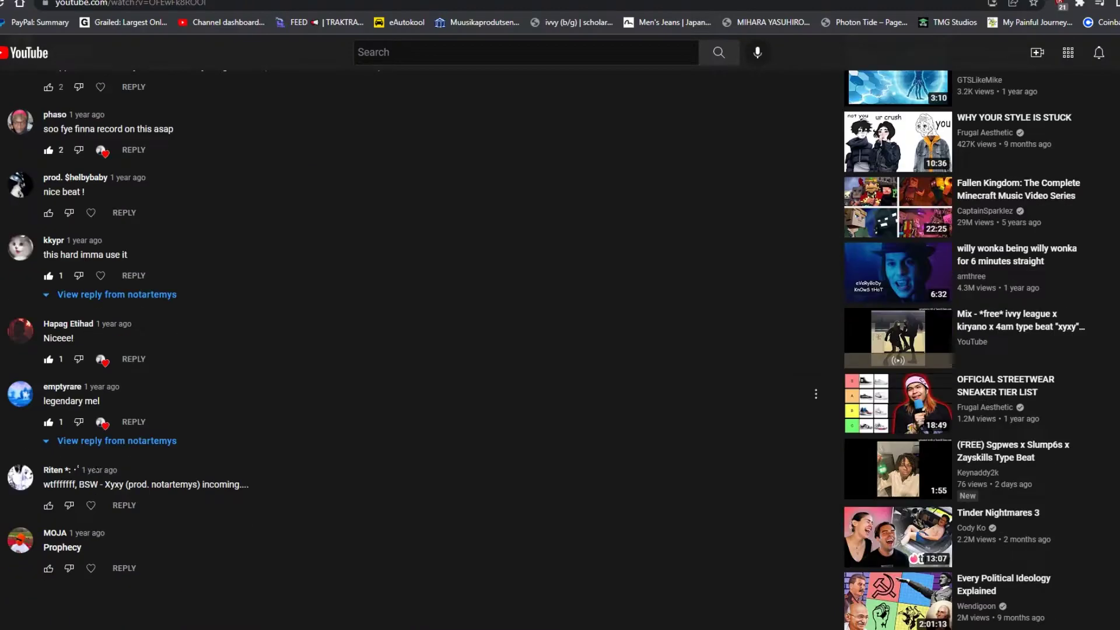
scroll(135, 460, "down", 1)
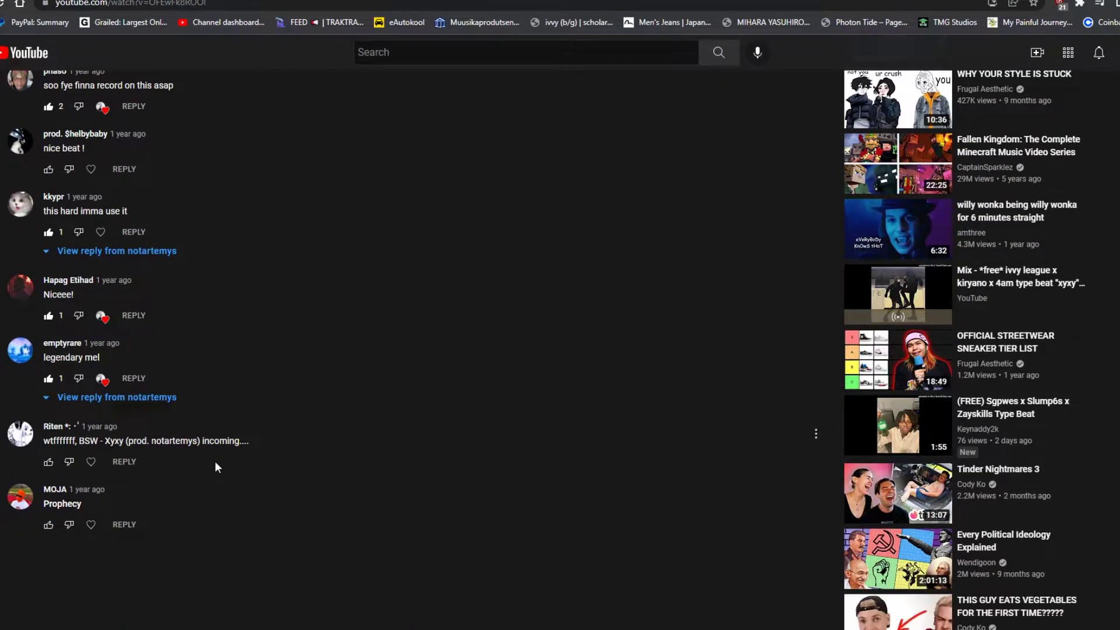
scroll(212, 457, "up", 5)
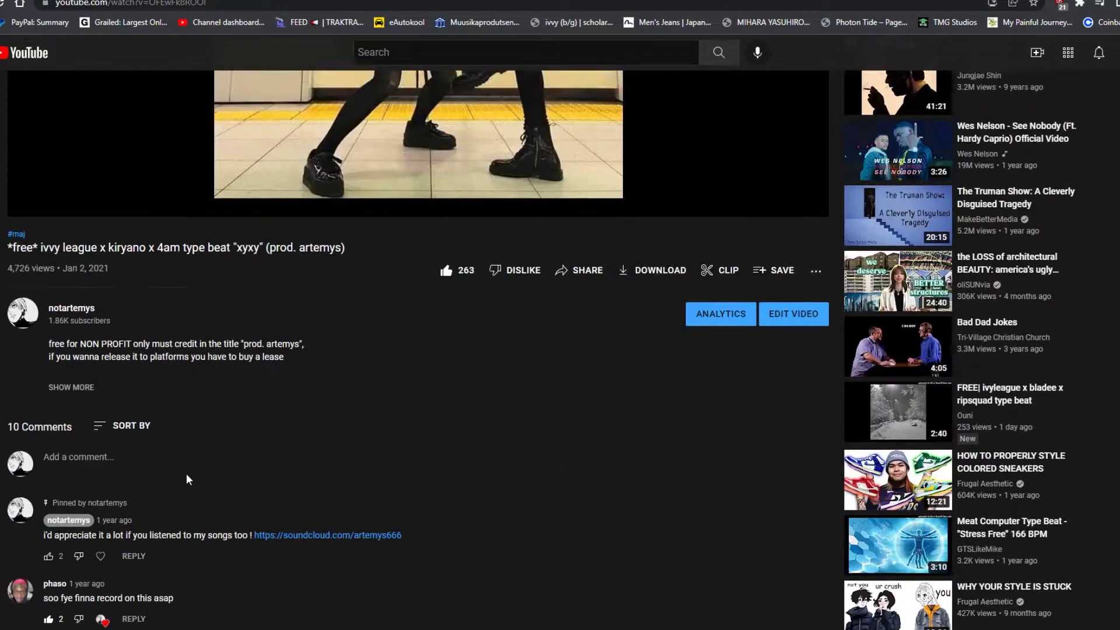
scroll(186, 473, "up", 5)
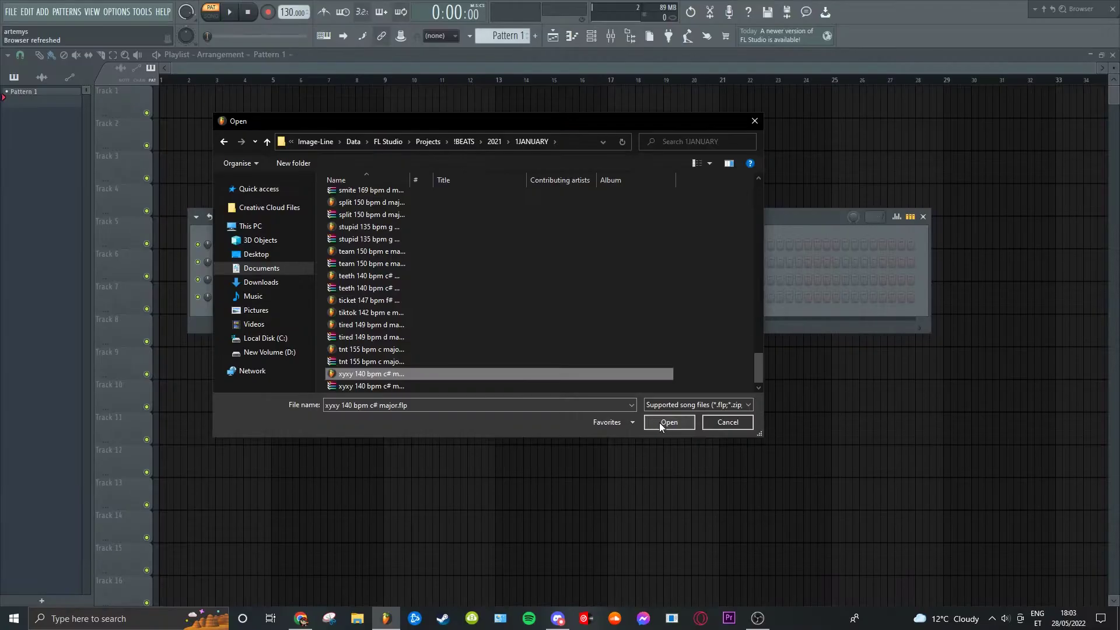
Open the project file xyxy 140 bpm c# major.flp
left_click(659, 423)
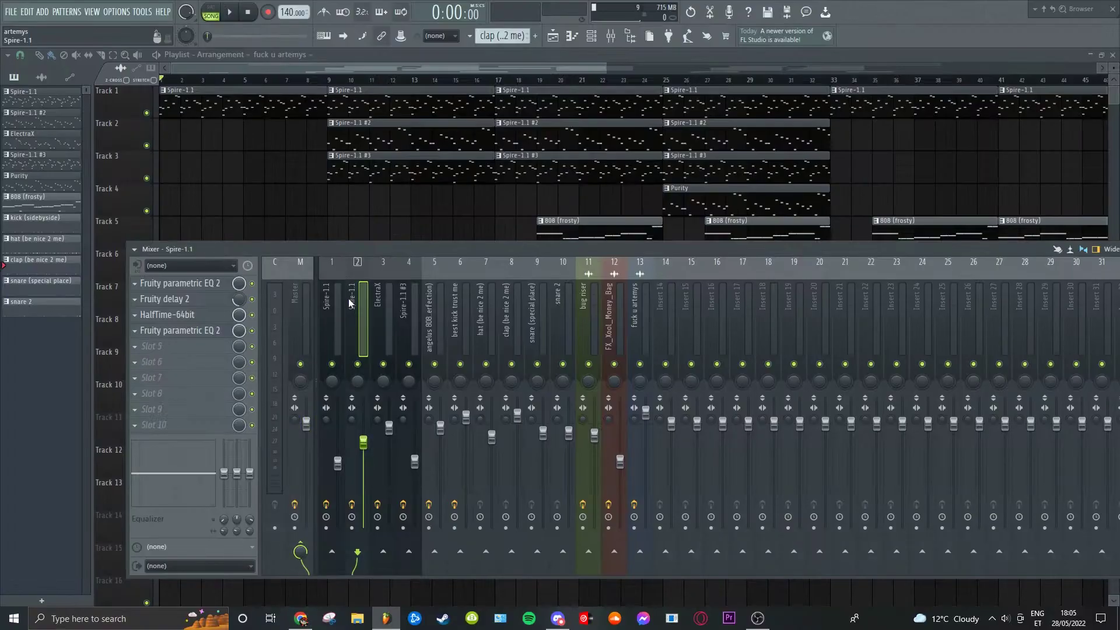
Hide the mixer and play the Spire-1.1 melody in the piano roll in PAT mode
left_click(378, 306)
key("F9")
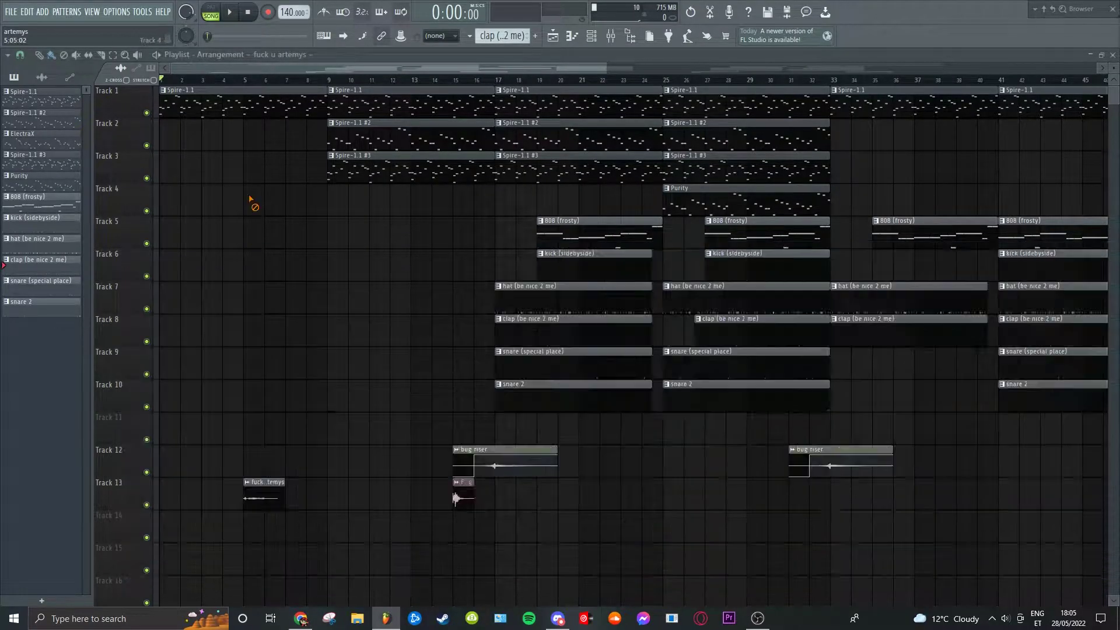
key("F7")
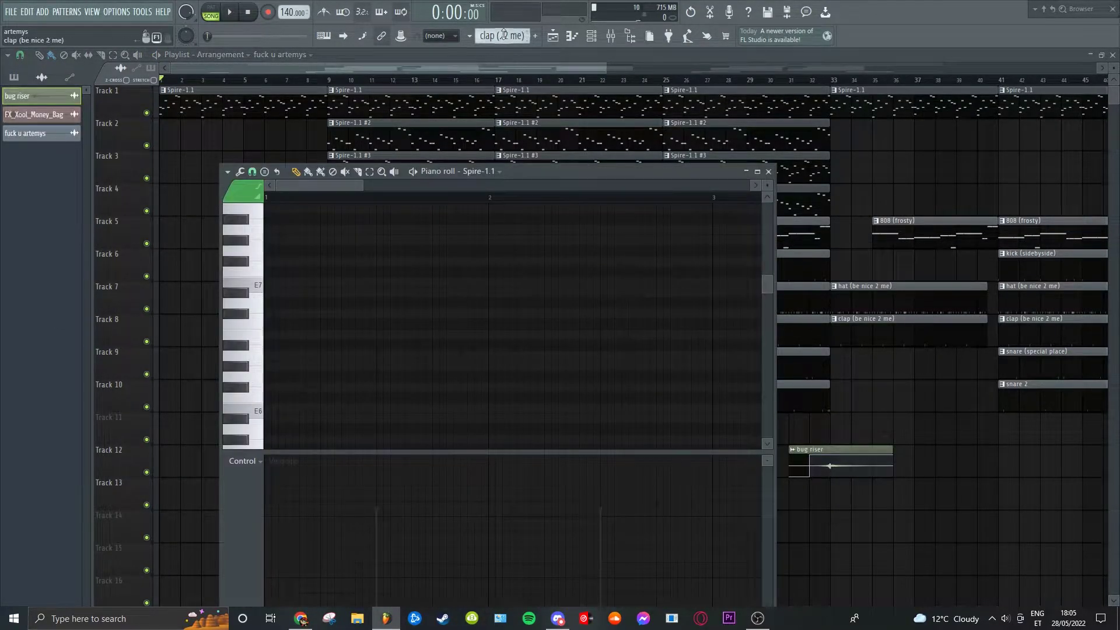
scroll(501, 35, "up", 8)
left_click(214, 12)
scroll(393, 270, "down", 3)
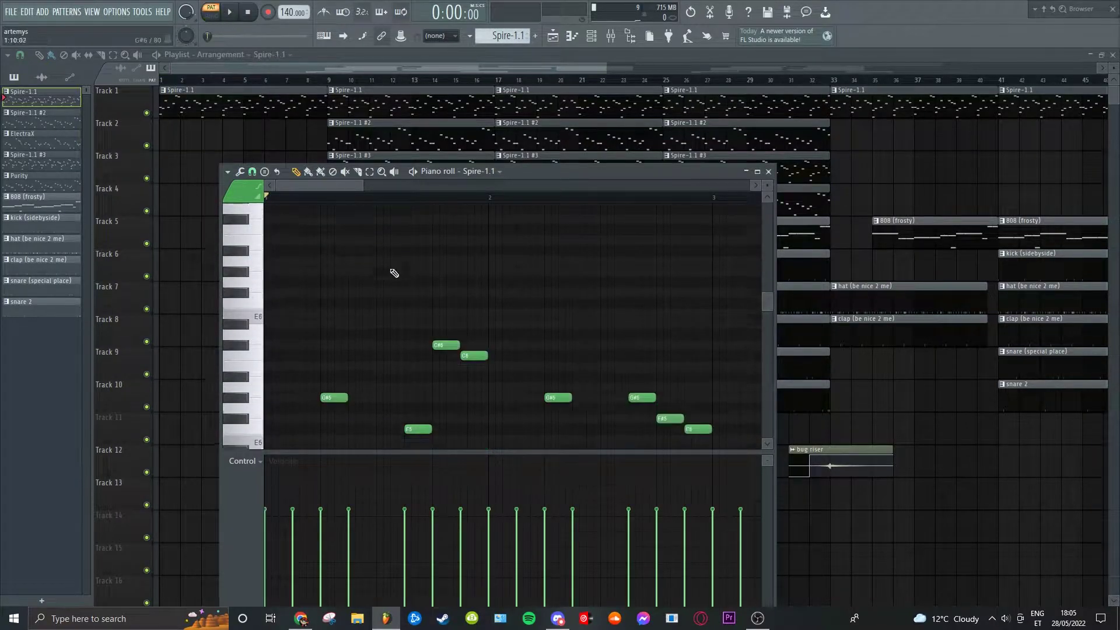
scroll(380, 208, "down", 5)
left_click_drag(360, 187, 445, 189)
key("space")
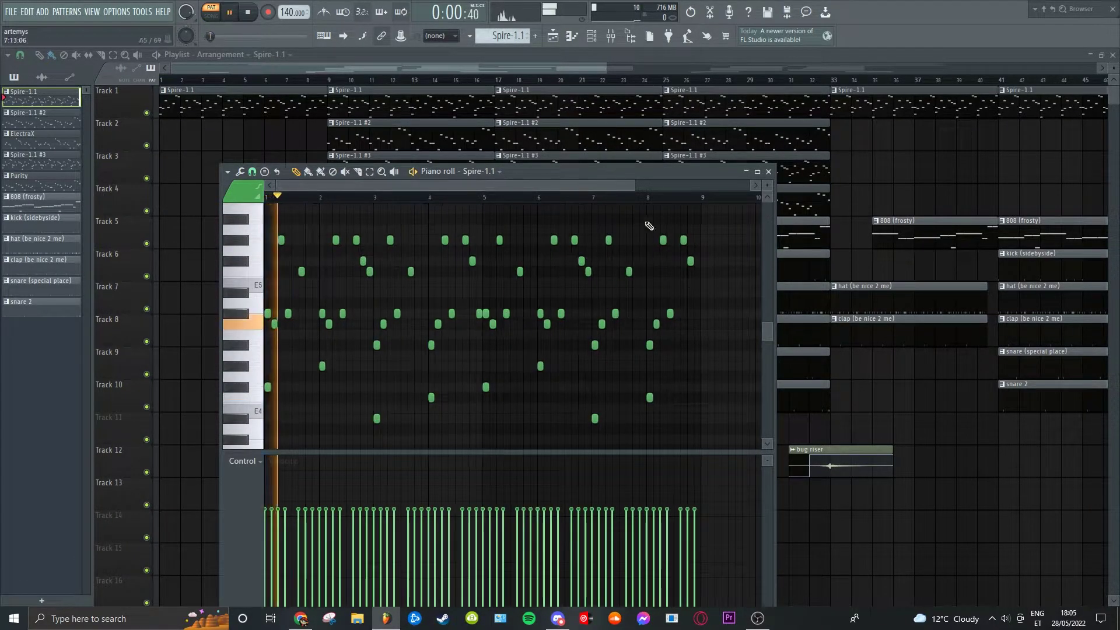
Check the piano roll options and snap menu, stop playback, and switch to Spire-1.1 #2
left_click(227, 172)
mouse_move(240, 231)
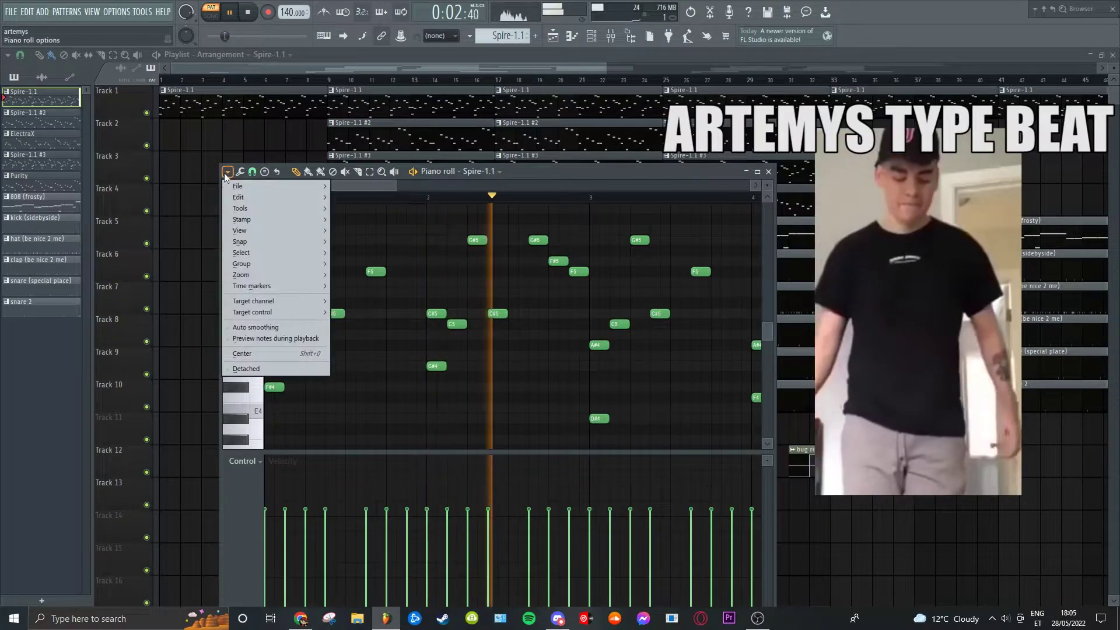
mouse_move(368, 401)
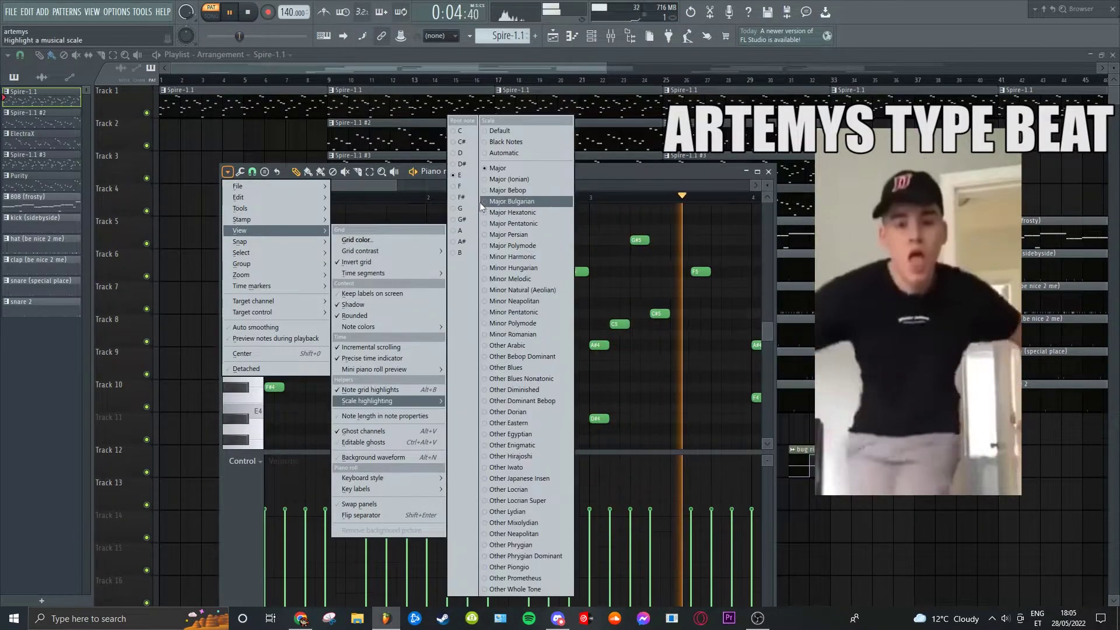
left_click(444, 162)
left_click_drag(399, 185, 700, 186)
scroll(563, 272, "down", 1)
scroll(560, 270, "down", 1)
right_click(272, 203)
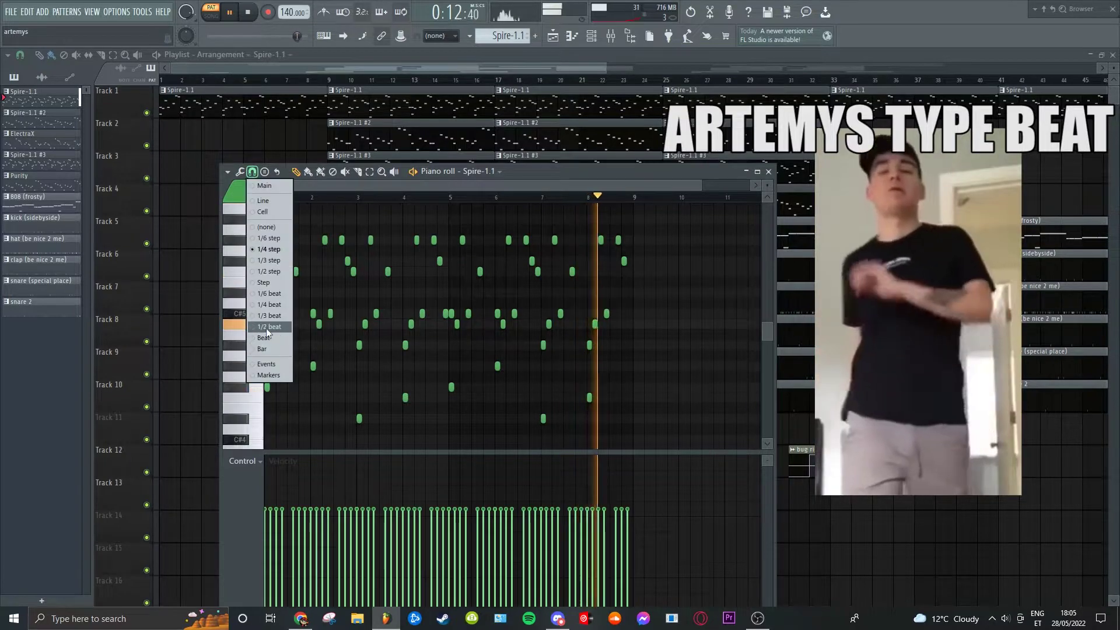
scroll(411, 344, "up", 3)
scroll(411, 343, "down", 2)
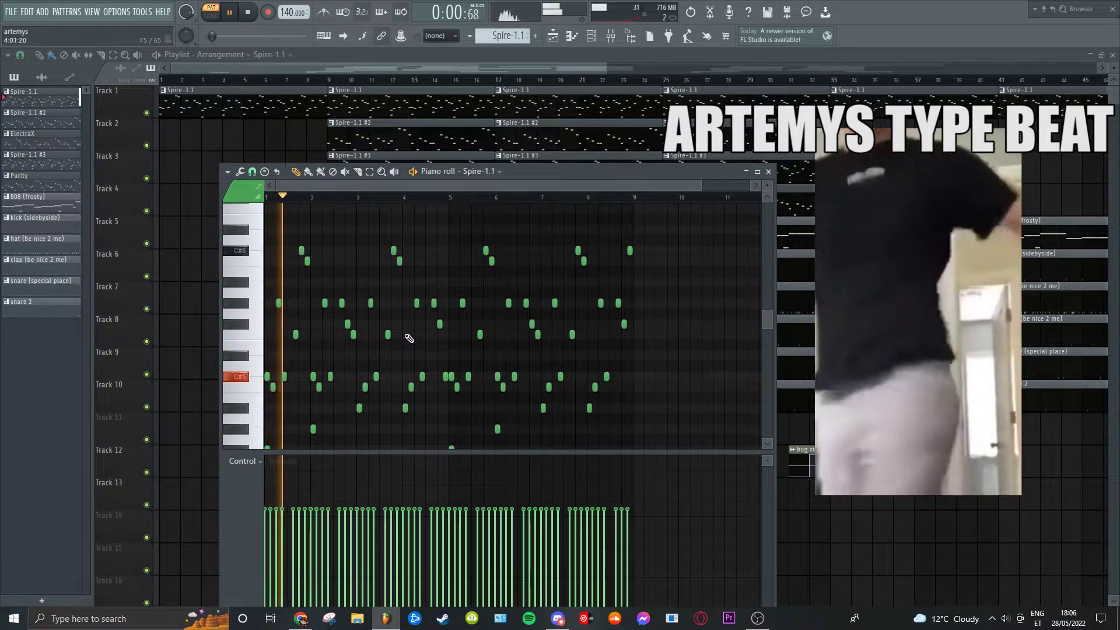
scroll(465, 339, "down", 2)
key("space")
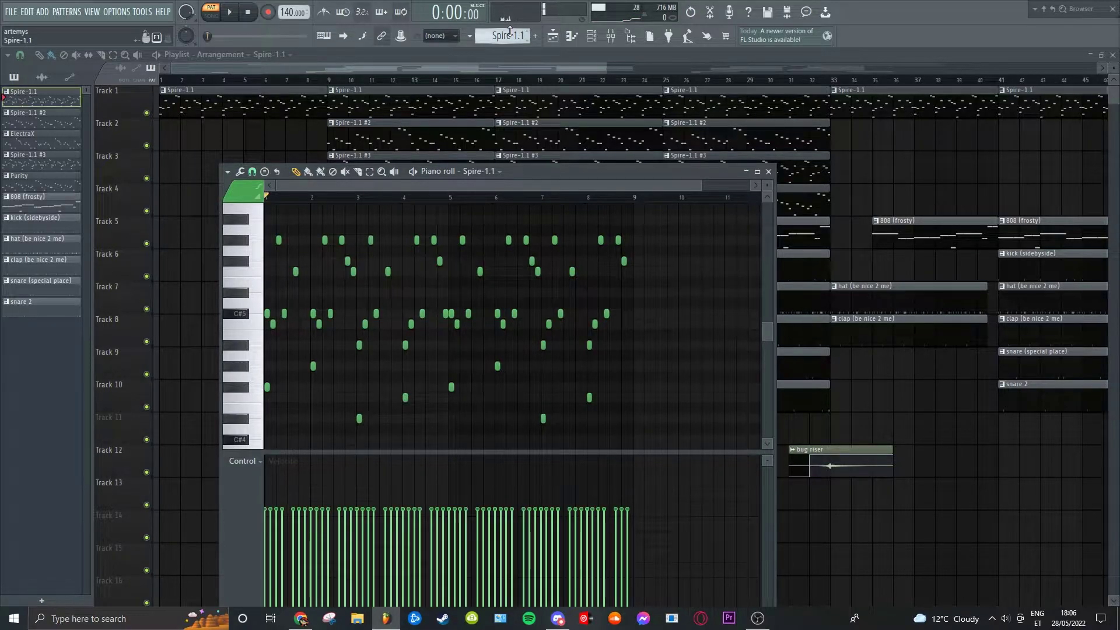
left_click(495, 172)
left_click(486, 253)
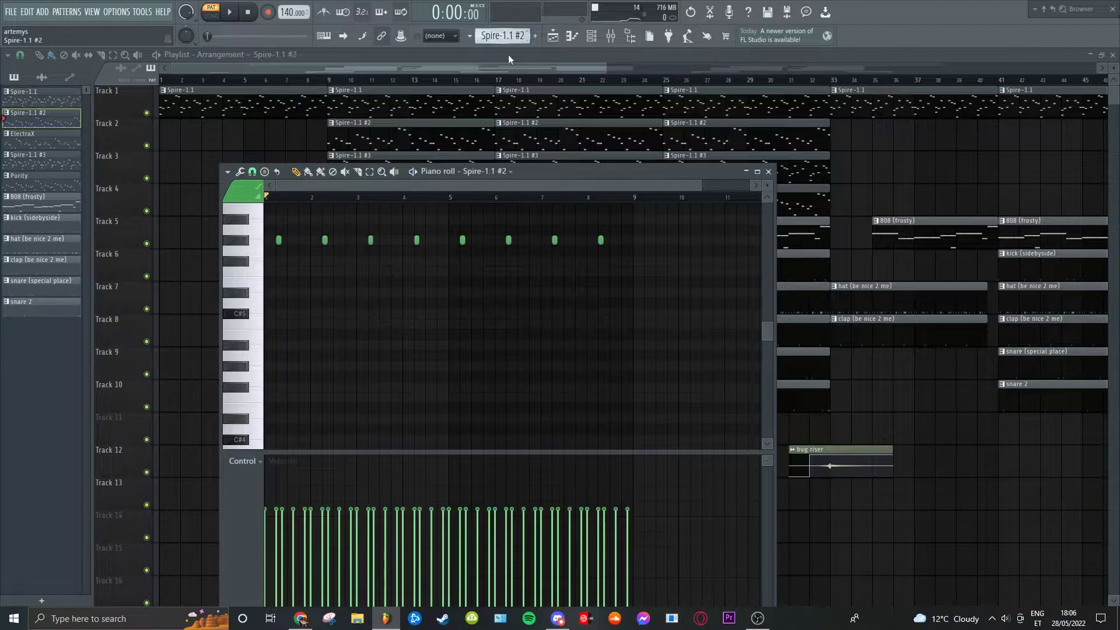
scroll(368, 342, "up", 3)
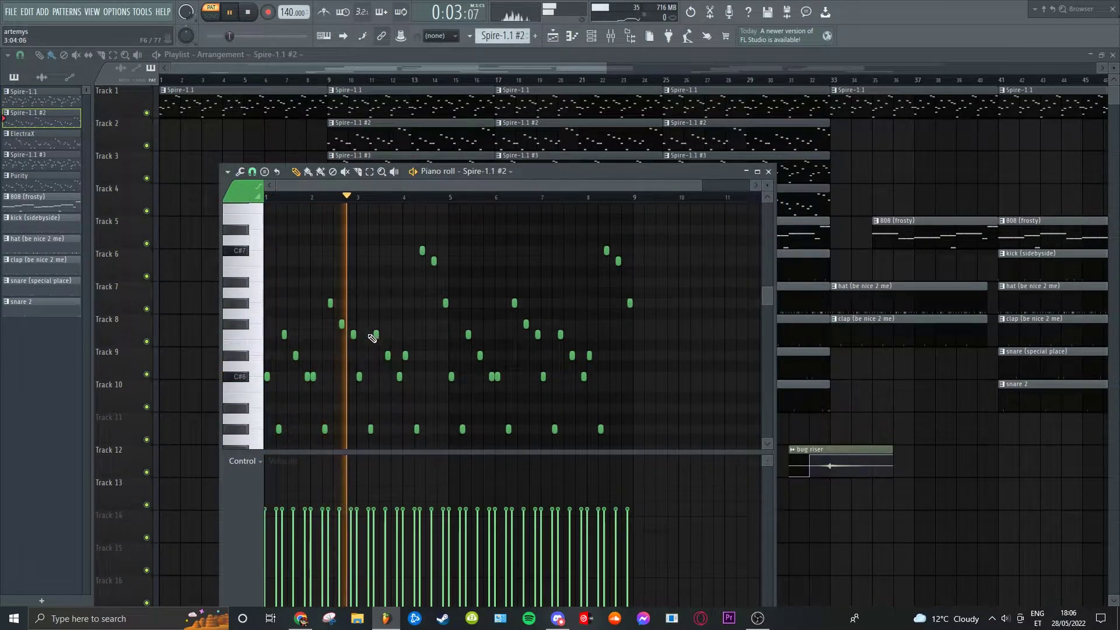
Show the mixer with the Spire-1.1 insert selected and its HalfTime effect open
key("F9")
left_click(355, 340)
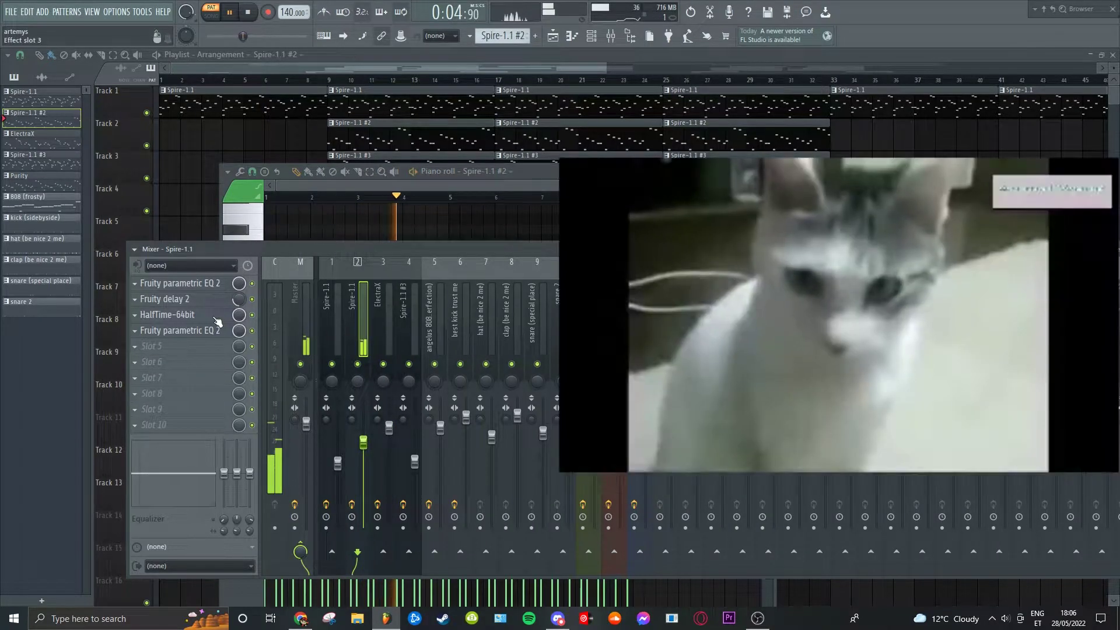
left_click(167, 314)
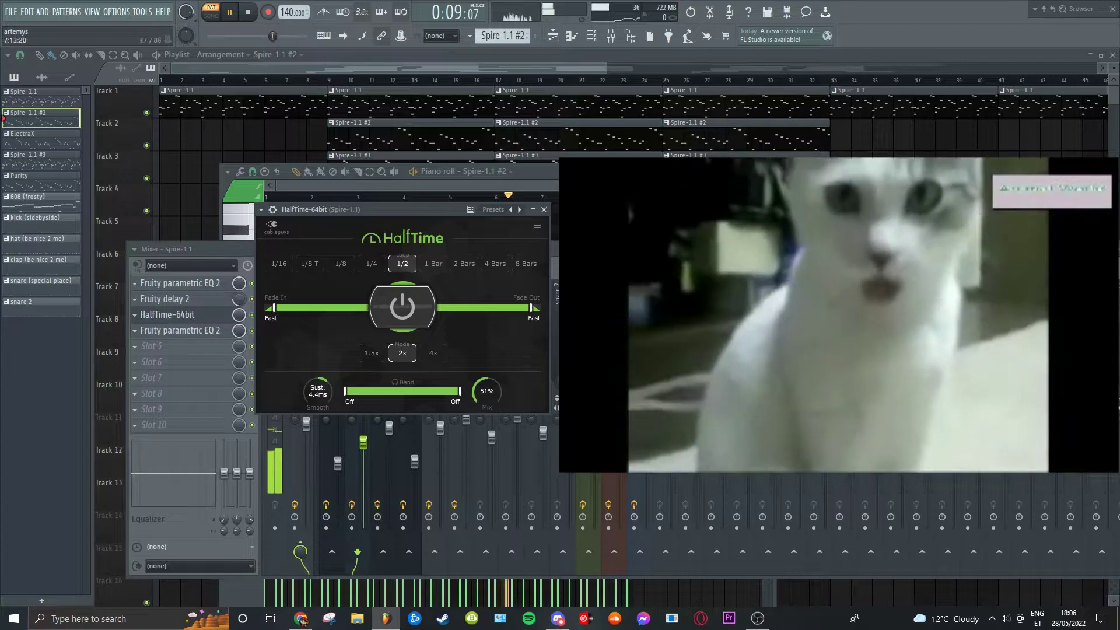
left_click(554, 279)
left_click(178, 255)
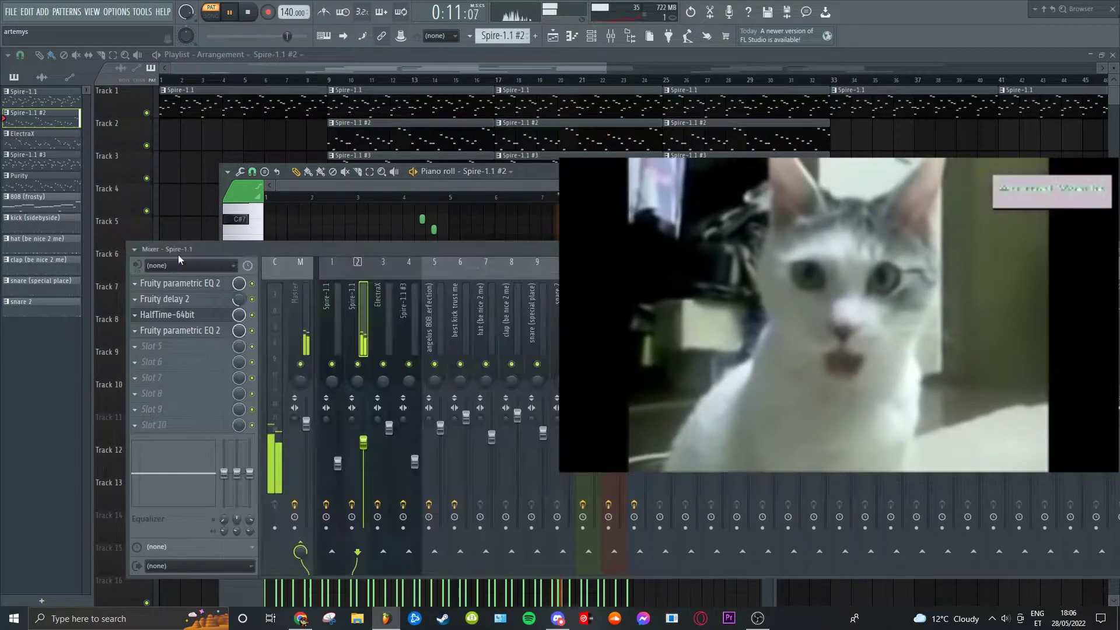
Inspect the Spire-1.1 chain's Parametric EQ 2, HalfTime and Fruity Delay 2 settings
left_click(175, 283)
left_click(517, 215)
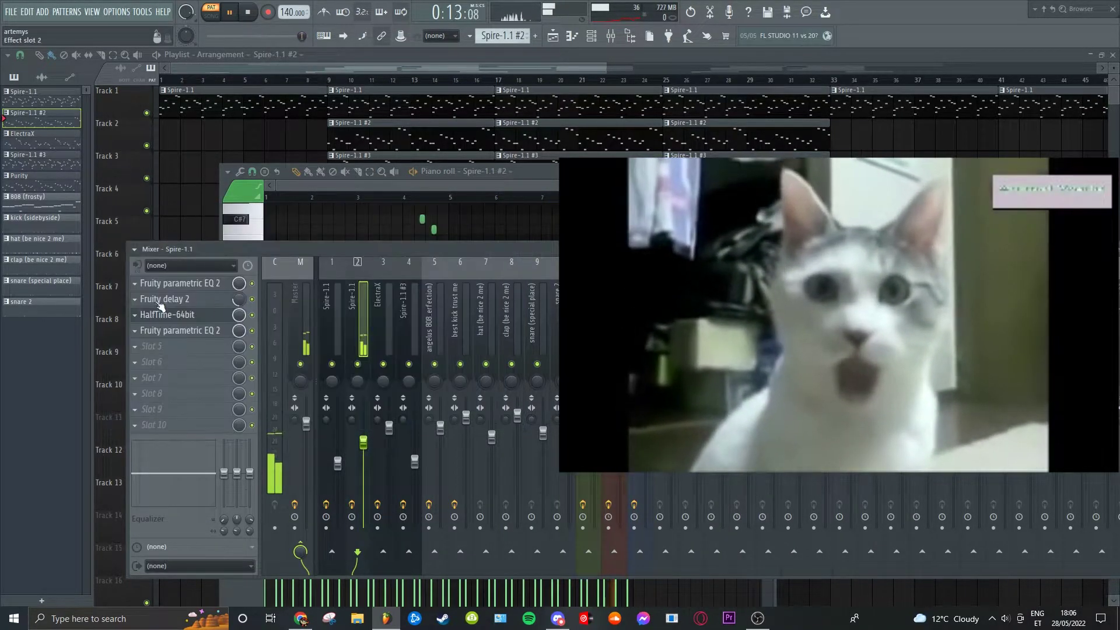
left_click(167, 314)
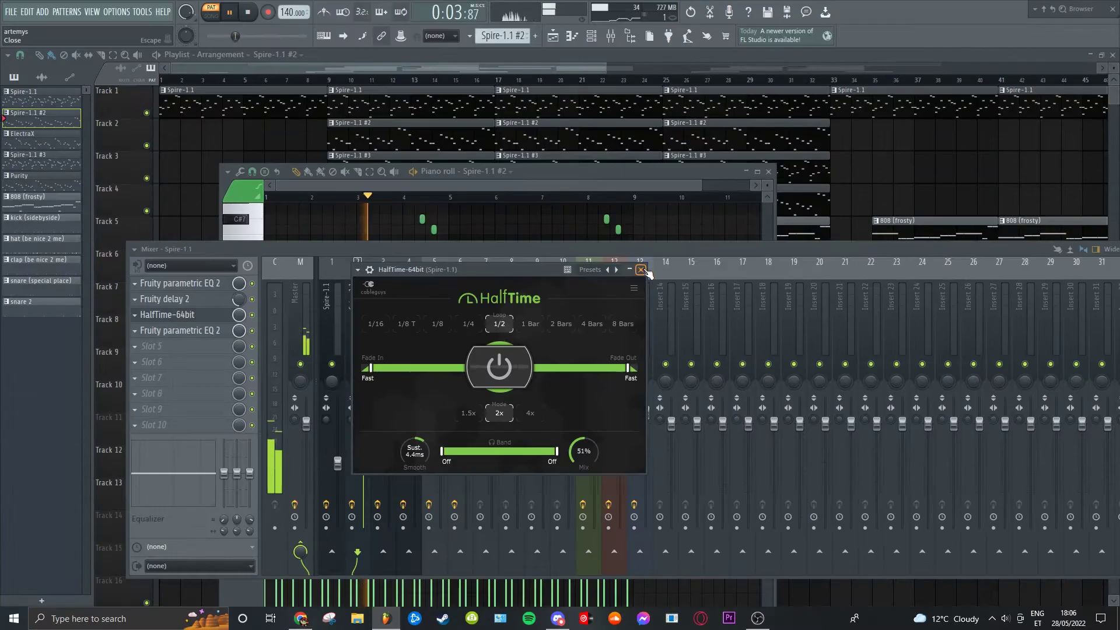
left_click(644, 265)
left_click(196, 304)
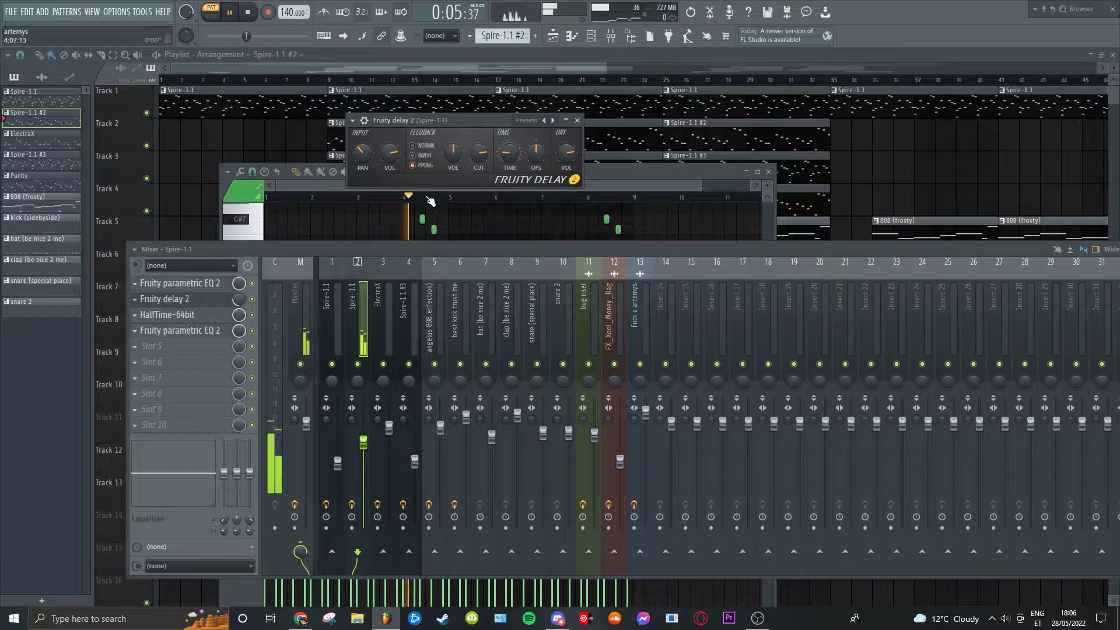
left_click(578, 120)
Reopen the Fruity Parametric EQ 2 several times to study its filter curve
left_click(180, 283)
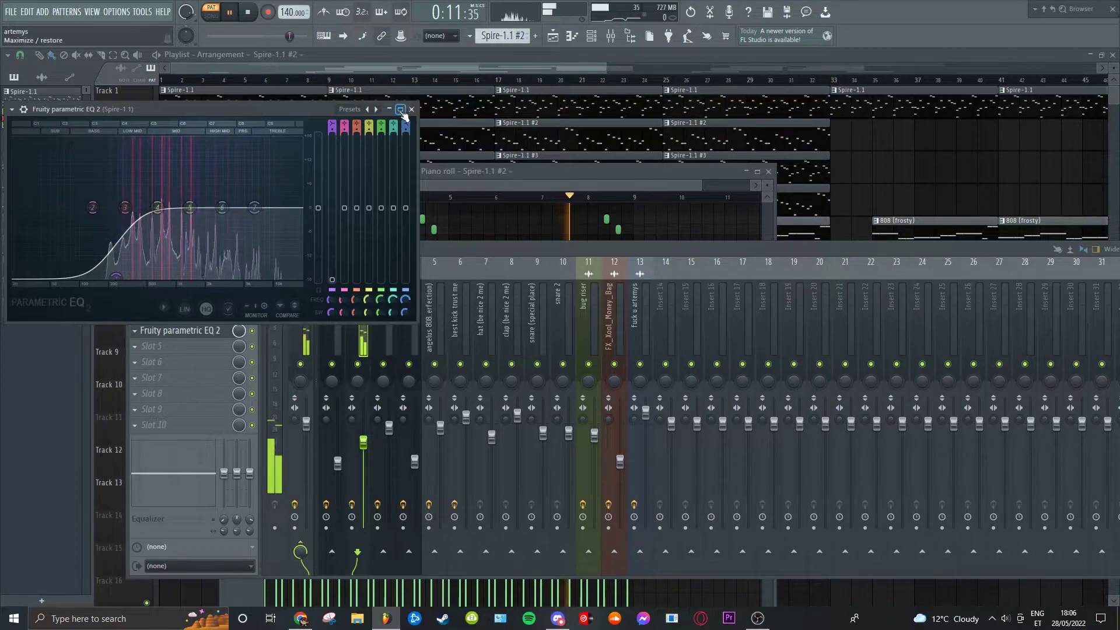
left_click(410, 110)
left_click(179, 283)
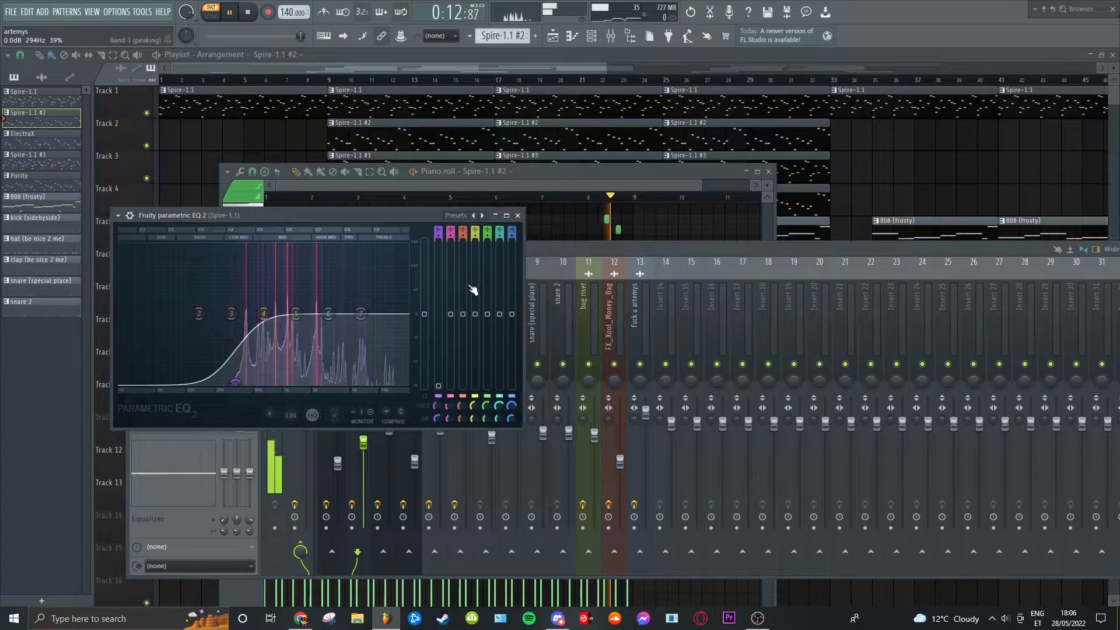
left_click(518, 212)
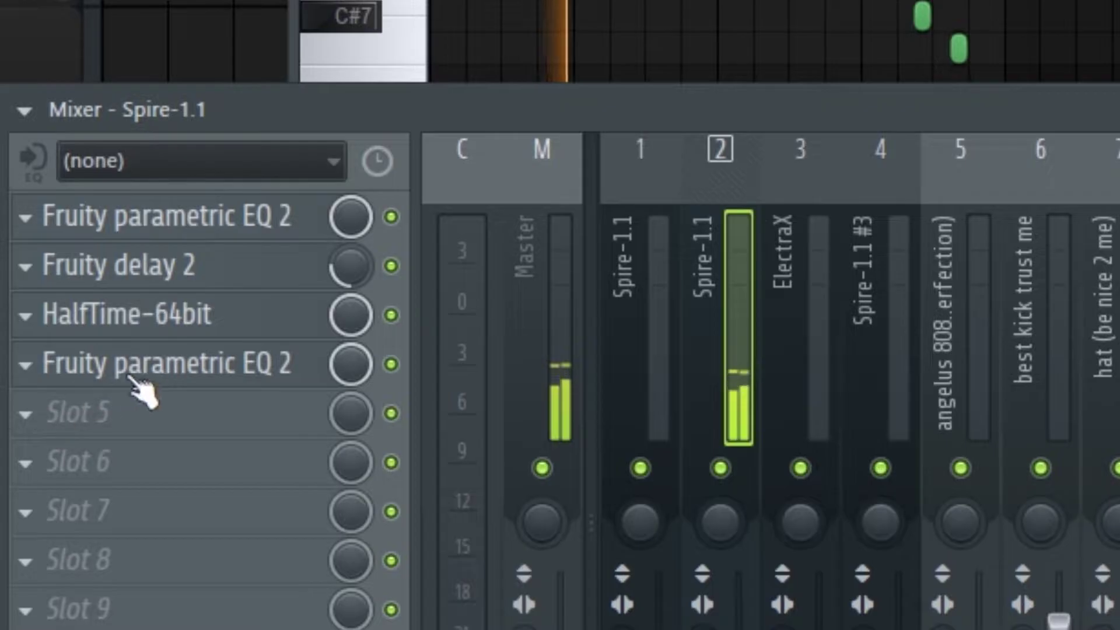
left_click(140, 372)
left_click(411, 109)
left_click(179, 283)
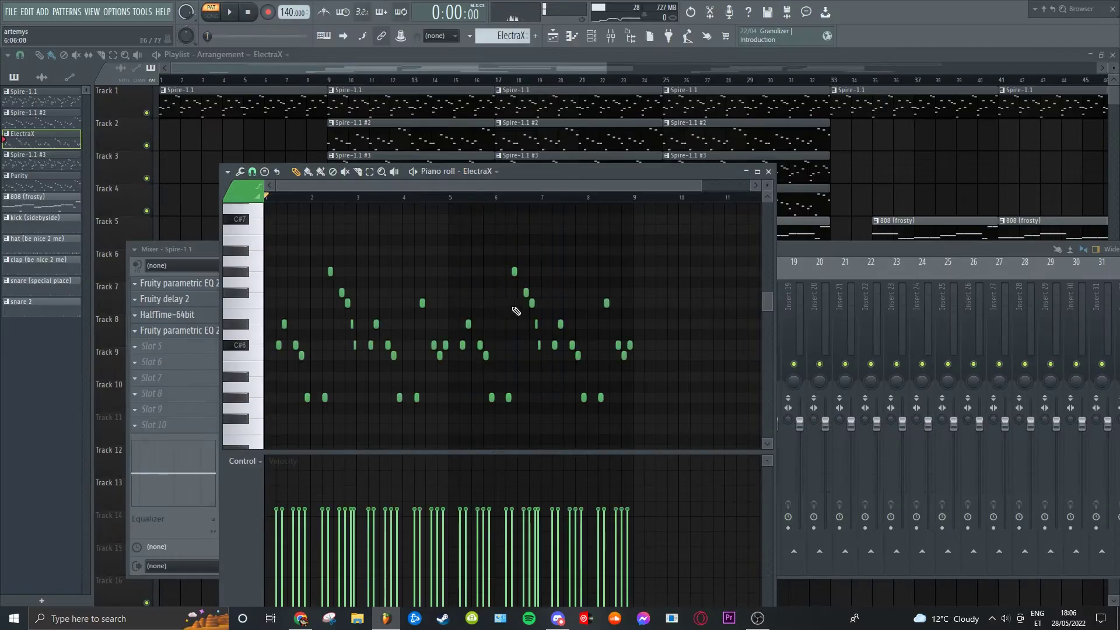
scroll(395, 289, "down", 2)
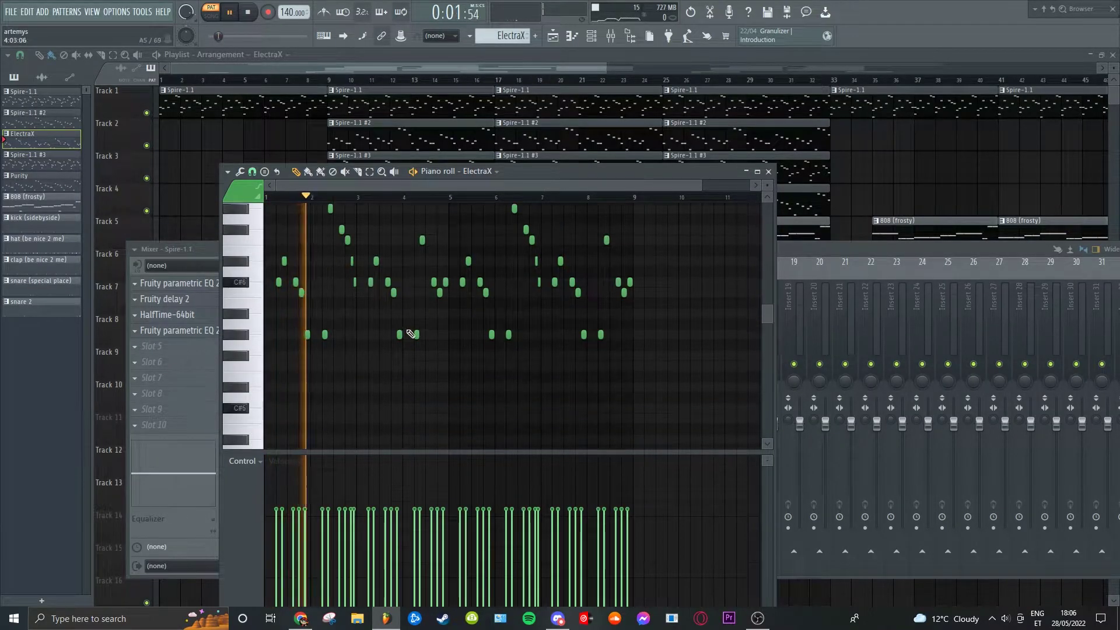
Check the ElectraX insert's effect chain in the mixer, then return to its notes
left_click(196, 253)
left_click(383, 337)
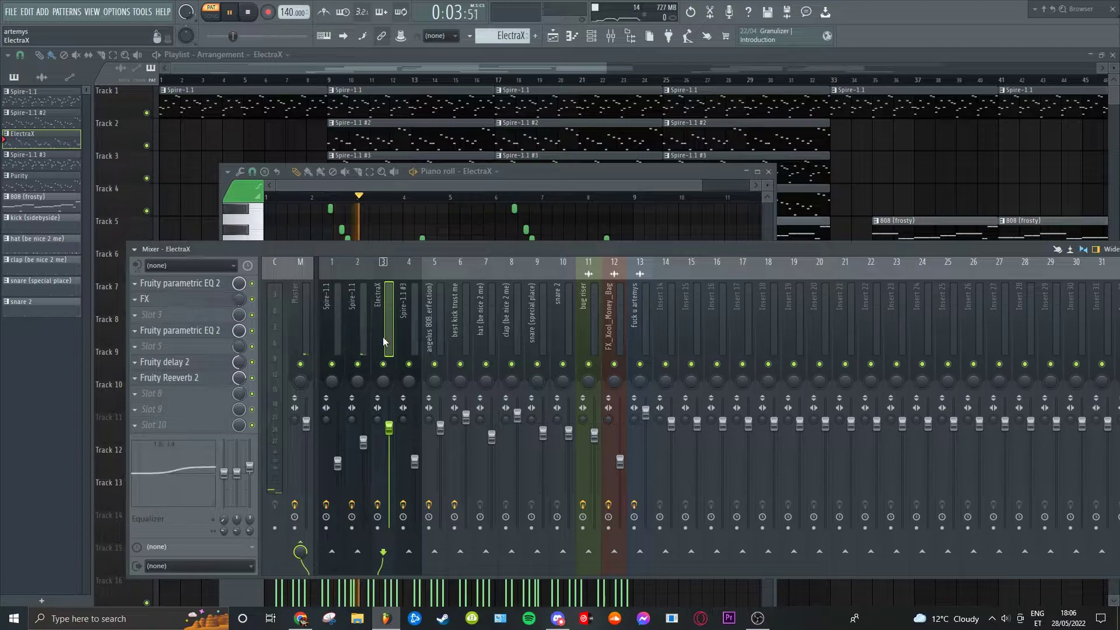
left_click(404, 224)
Toggle the channel rack during ElectraX playback, then stop and play Spire-1.1 #3
key("F6")
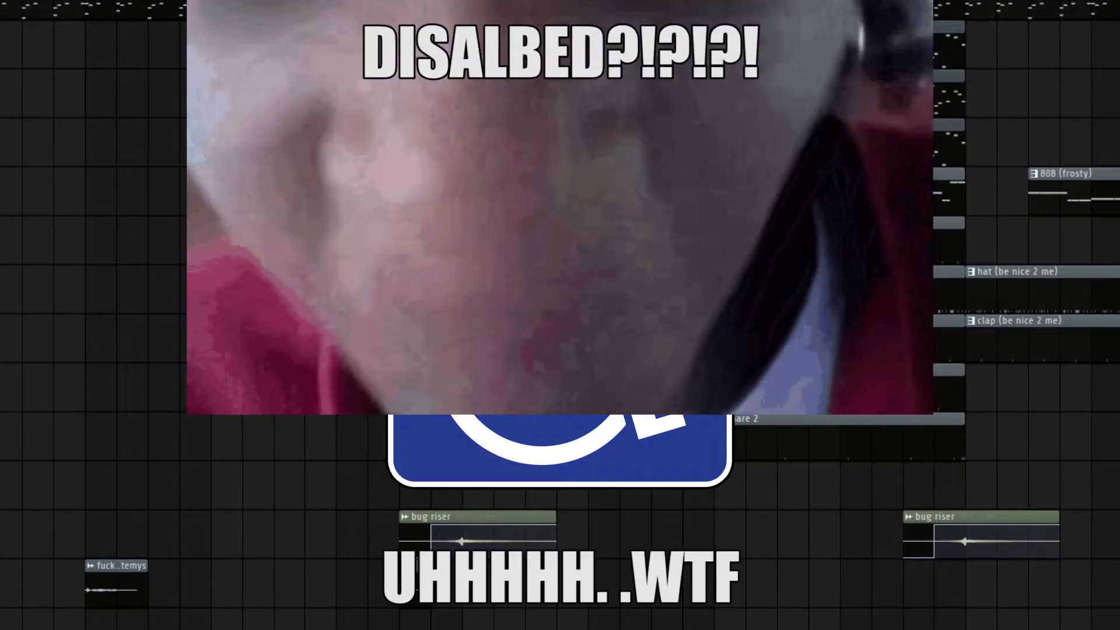
key("F6")
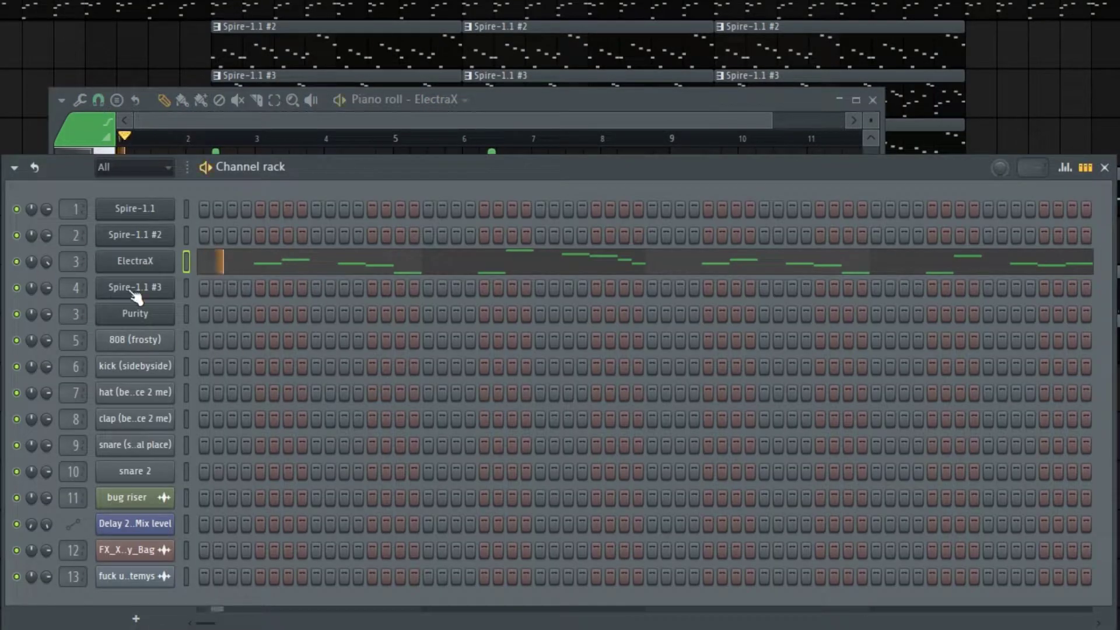
key("F6")
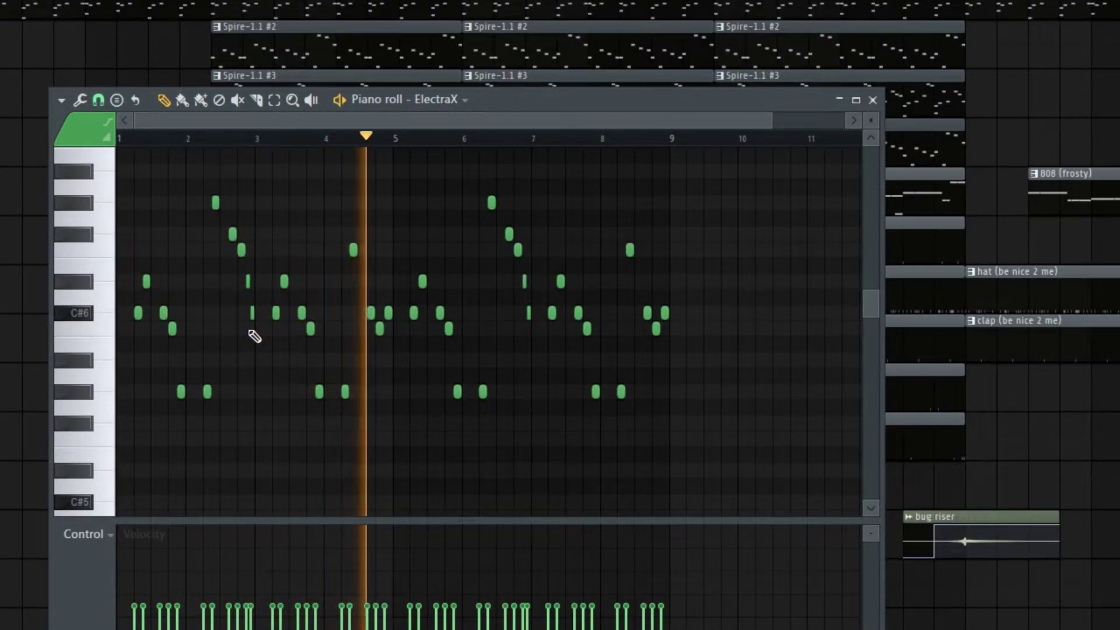
key("space")
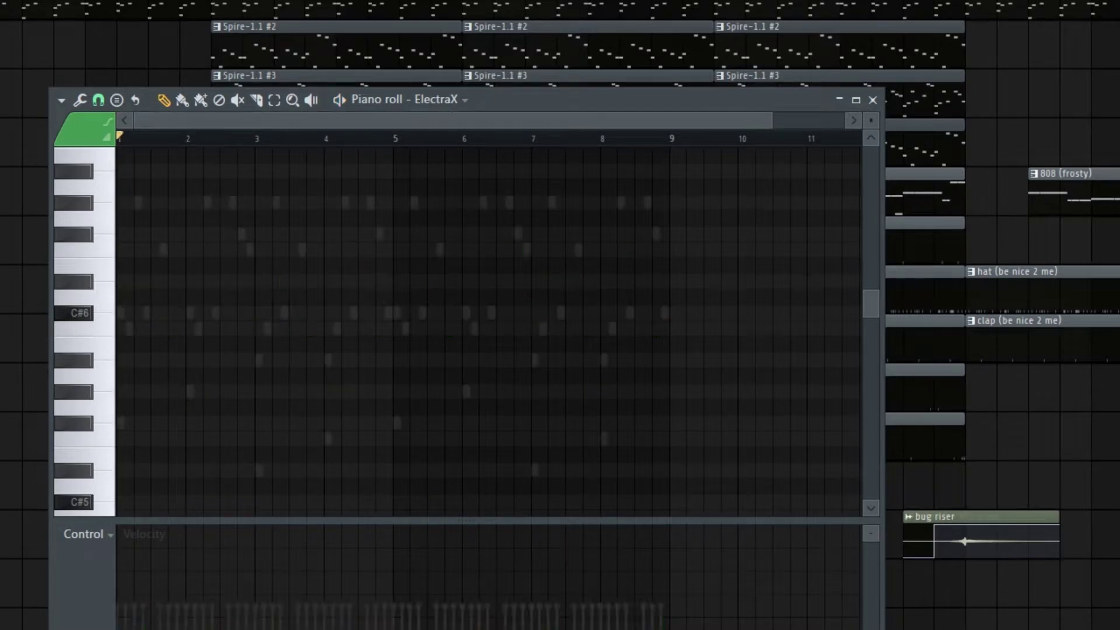
key("space")
Toggle the channel rack, then show the Spire-1.1 #3 insert's effects in the mixer
key("F6")
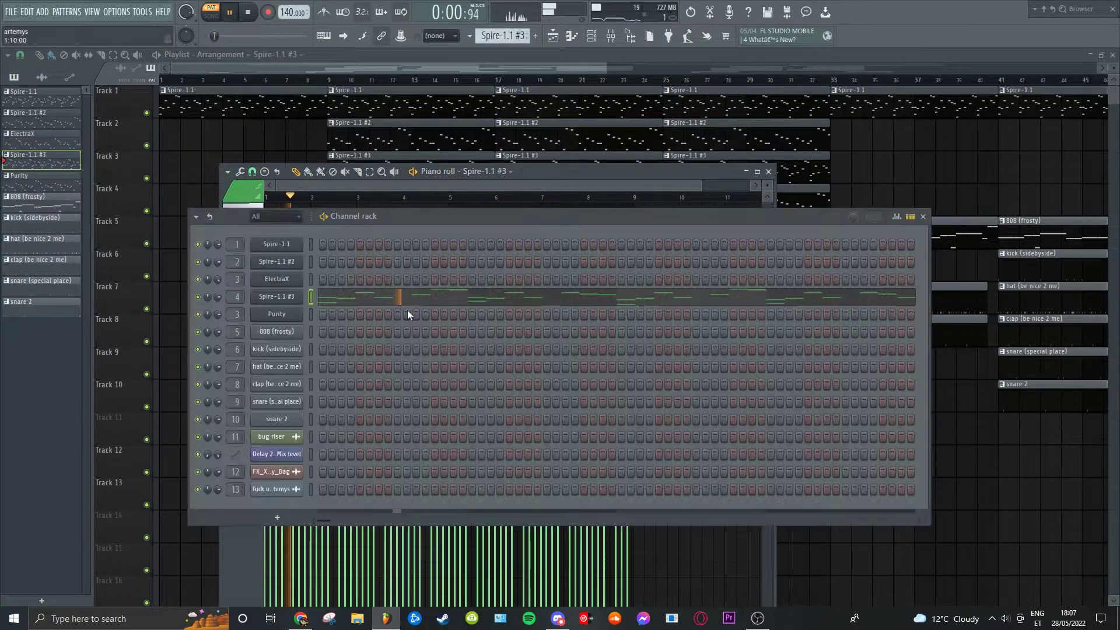
key("F6")
key("F9")
left_click(406, 320)
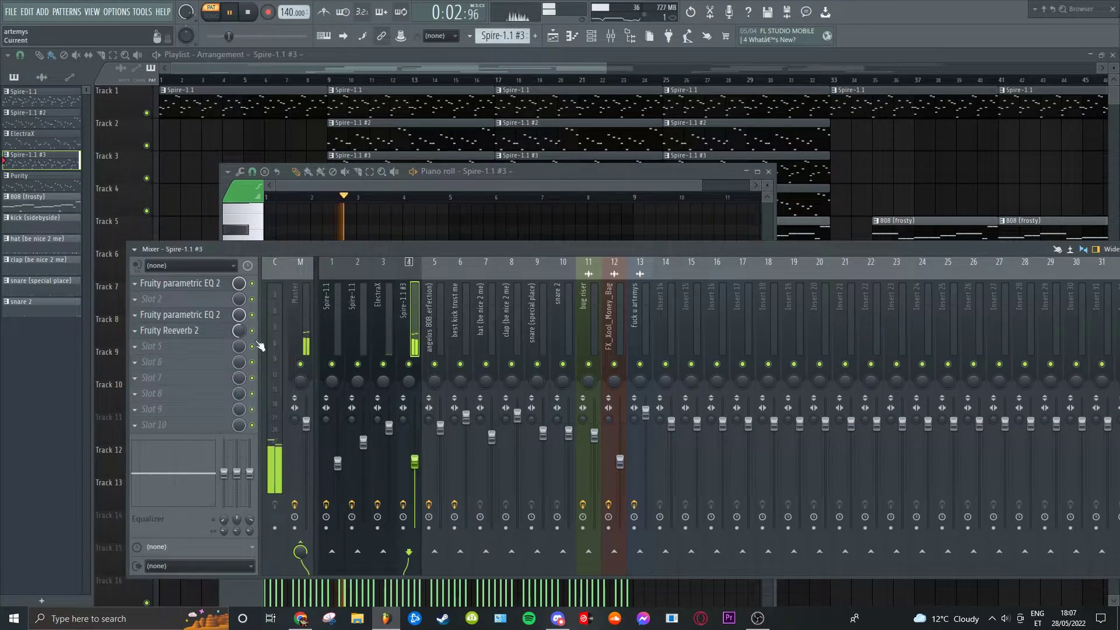
Load Gross Beat with the 1 Beat Gate preset, audition it, then play Purity
left_click(182, 298)
left_click(504, 102)
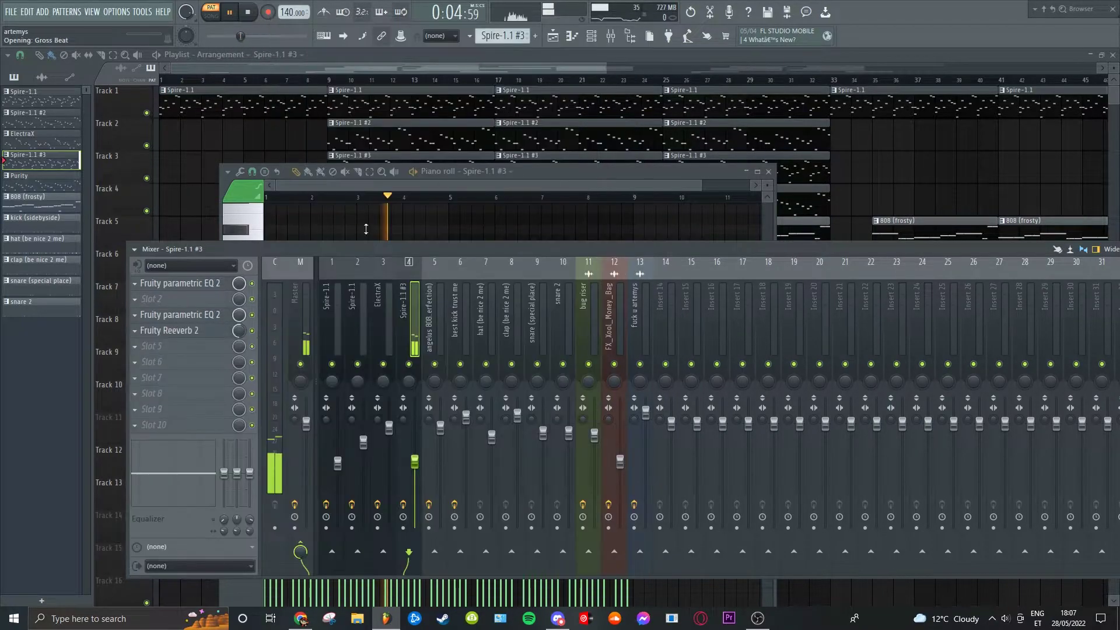
left_click(149, 327)
key("space")
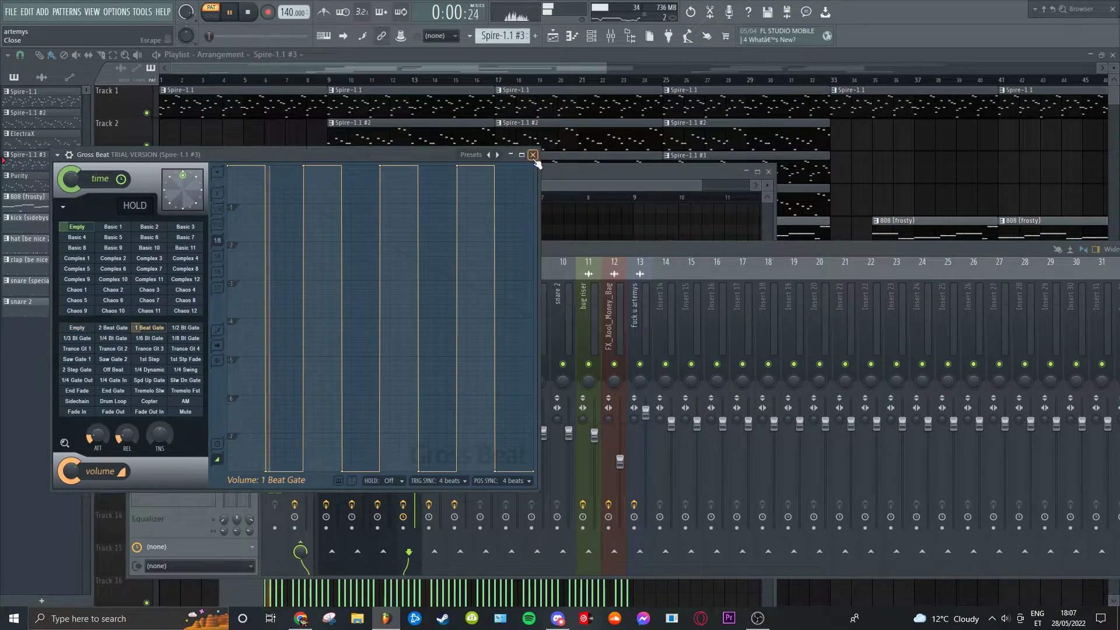
left_click(533, 155)
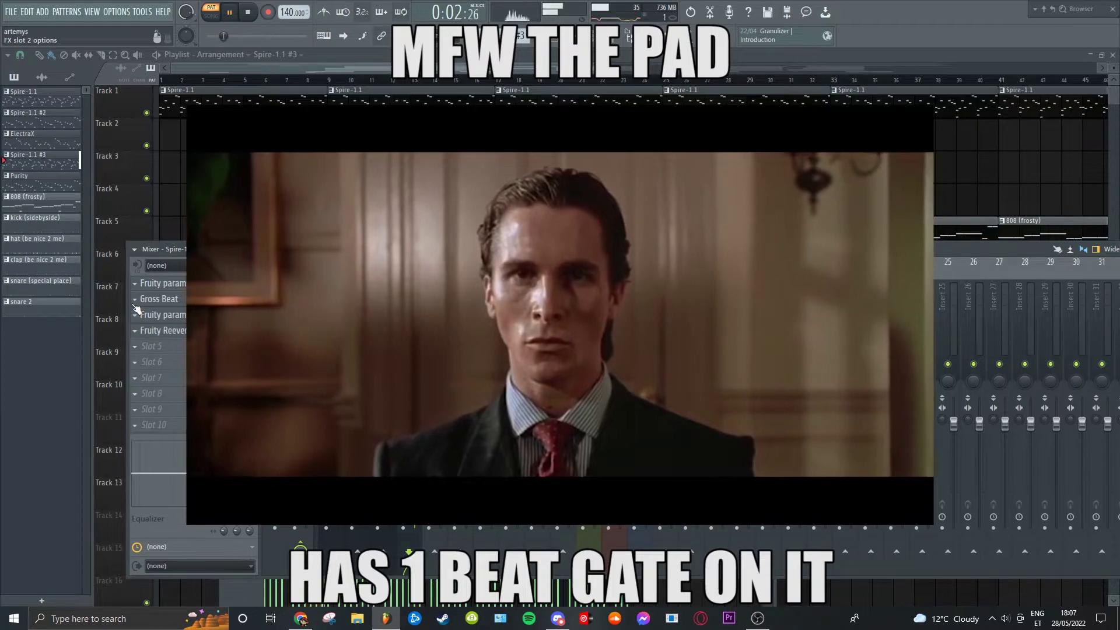
left_click(166, 299)
mouse_move(152, 313)
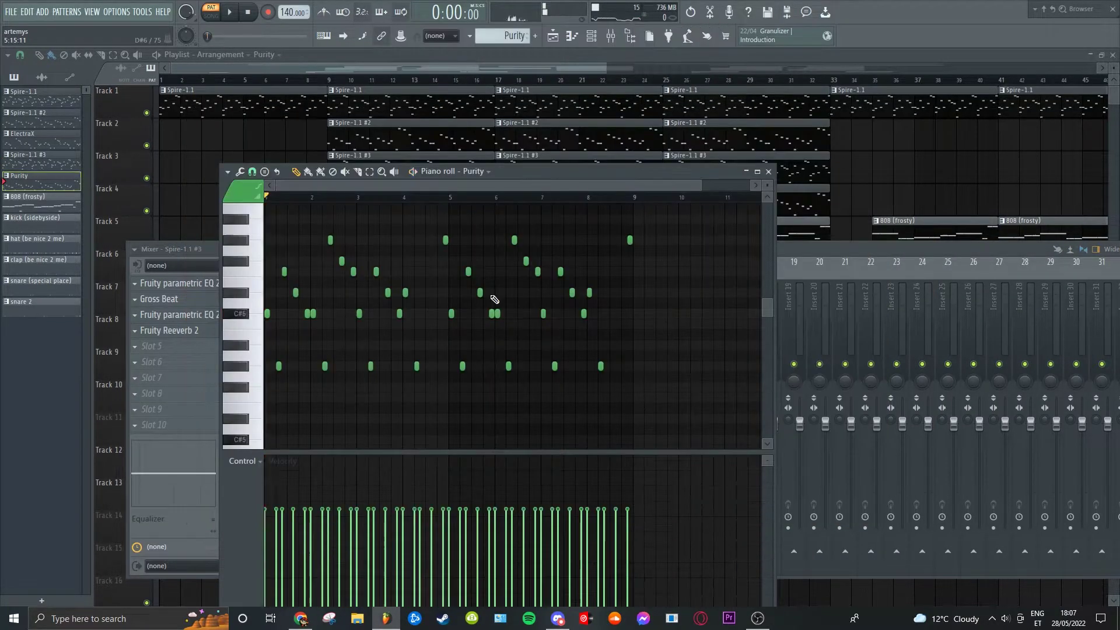
key("space")
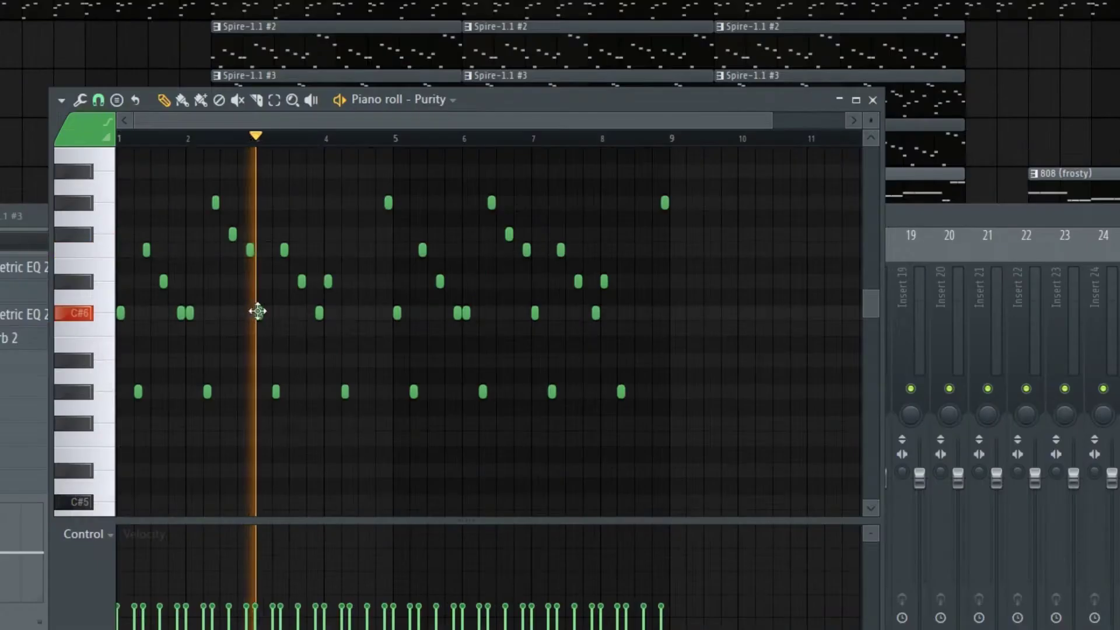
left_click_drag(770, 307, 123, 318)
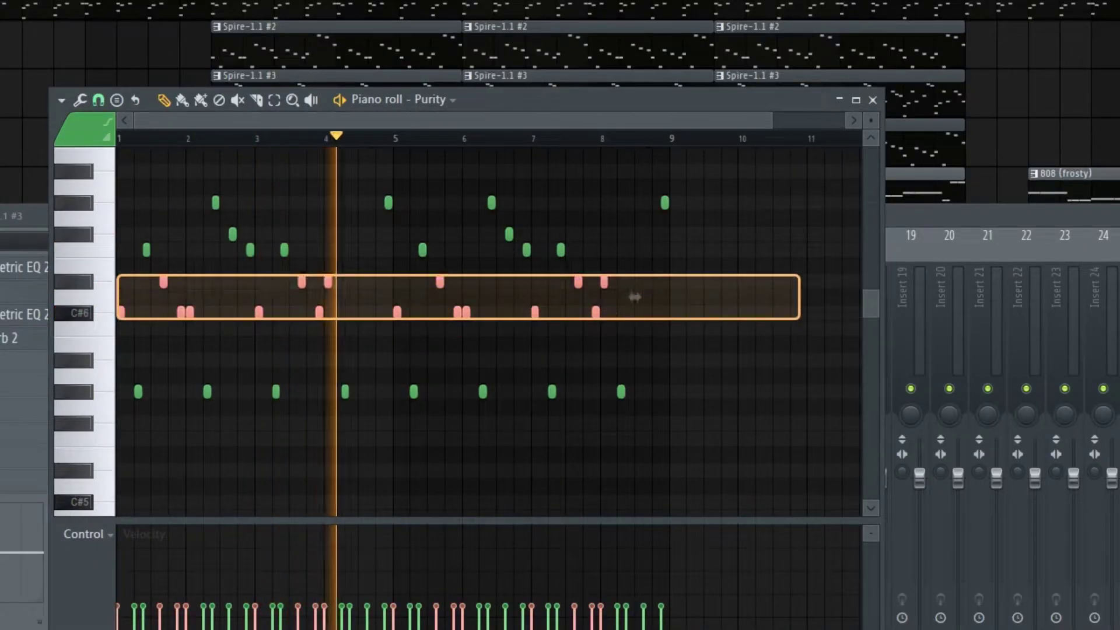
left_click_drag(674, 306, 441, 333)
mouse_move(727, 307)
left_mouse_down()
mouse_move(309, 345)
mouse_move(114, 342)
left_mouse_up()
key("space")
scroll(272, 201, "up", 4, "ctrl")
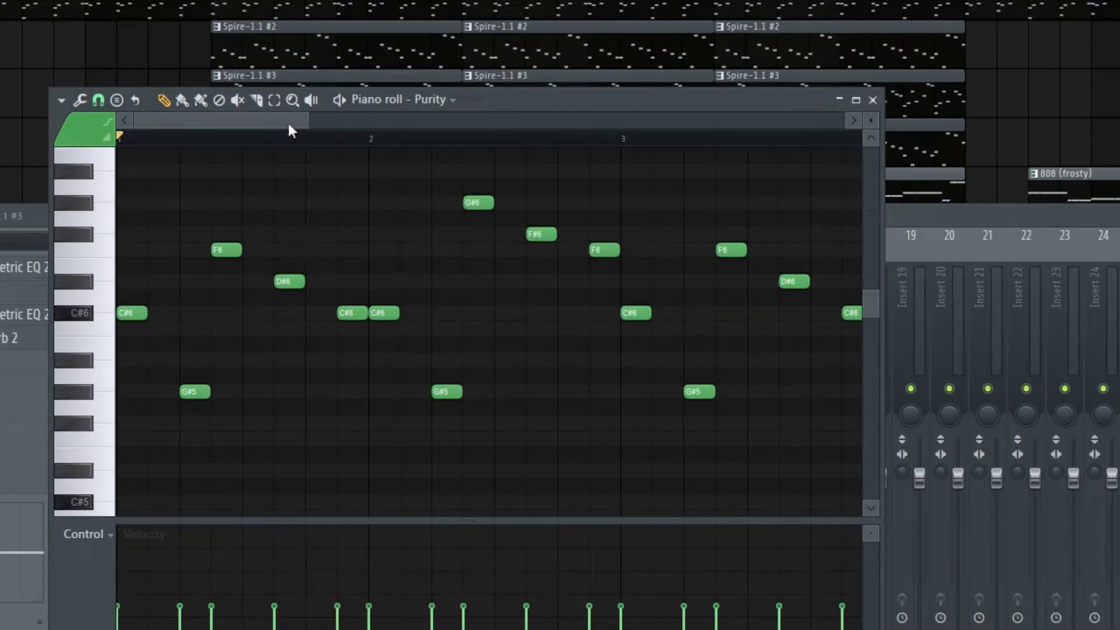
left_click_drag(304, 124, 623, 125)
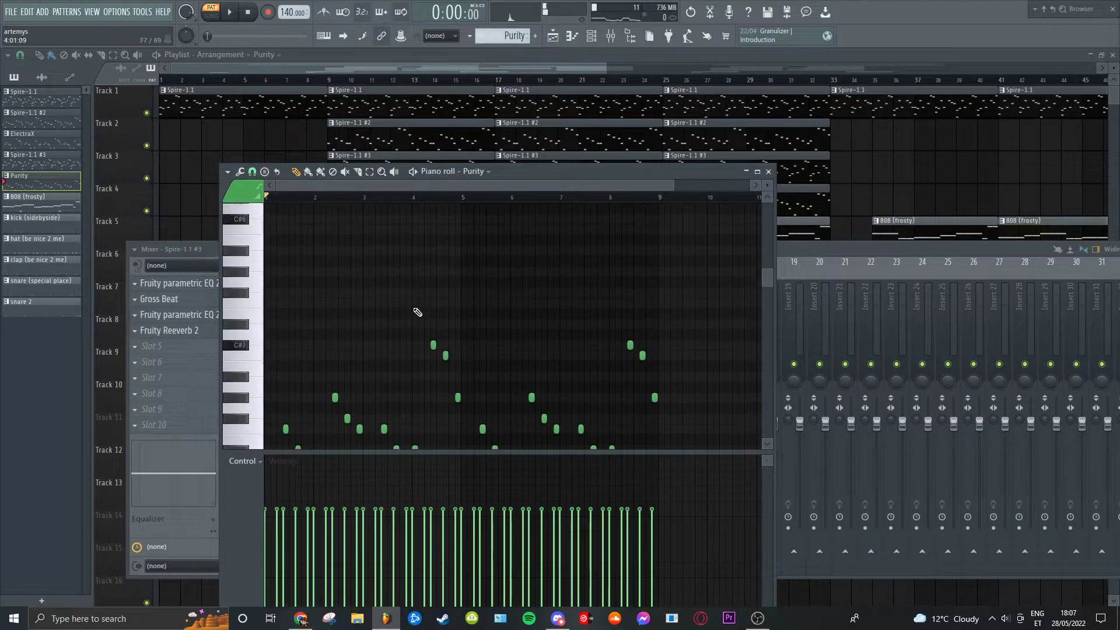
scroll(503, 36, "down", 1)
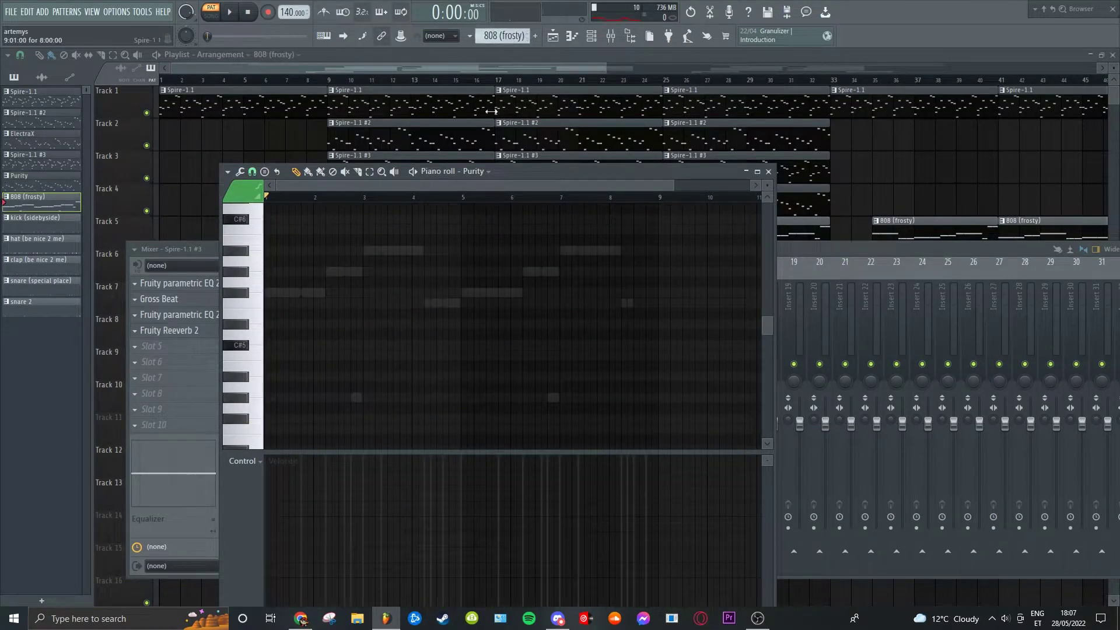
Switch the piano roll to the 808 (frosty) pattern and stop its playback
left_click(464, 172)
left_click(490, 289)
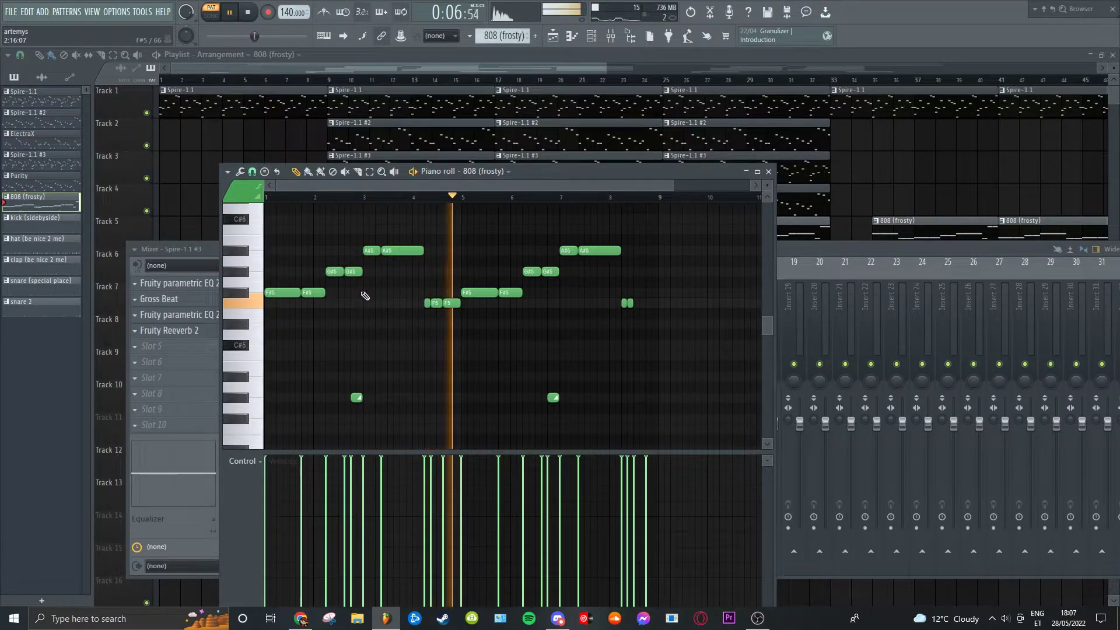
key("space")
scroll(526, 350, "up", 3)
scroll(423, 335, "down", 6)
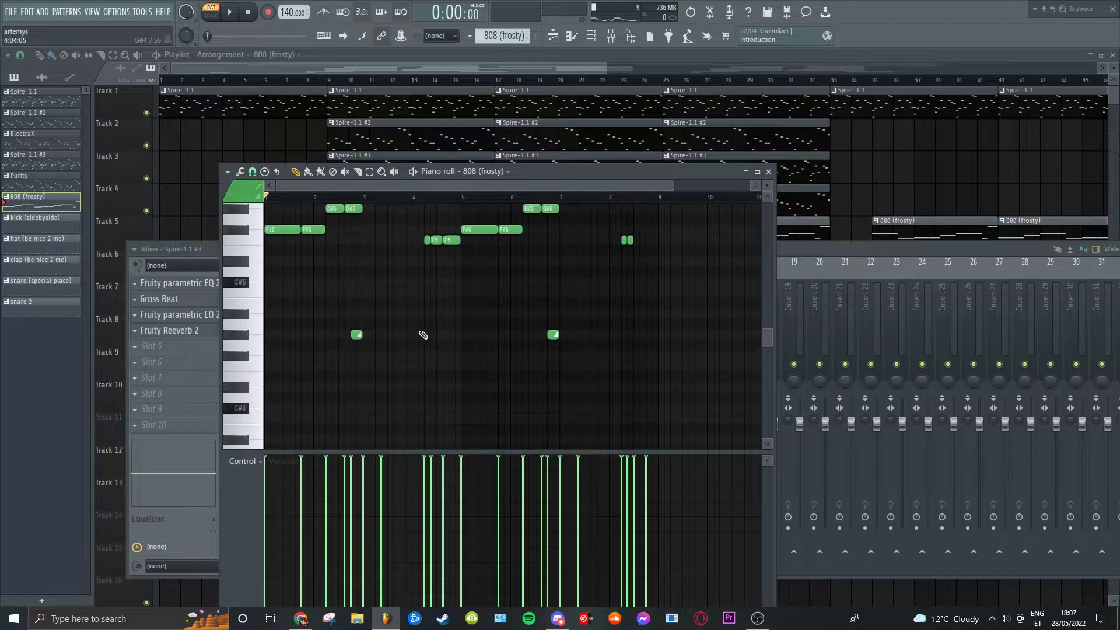
Play the kick (sidebyside) pattern and inspect the 'best kick trust me' mixer insert
left_click(503, 172)
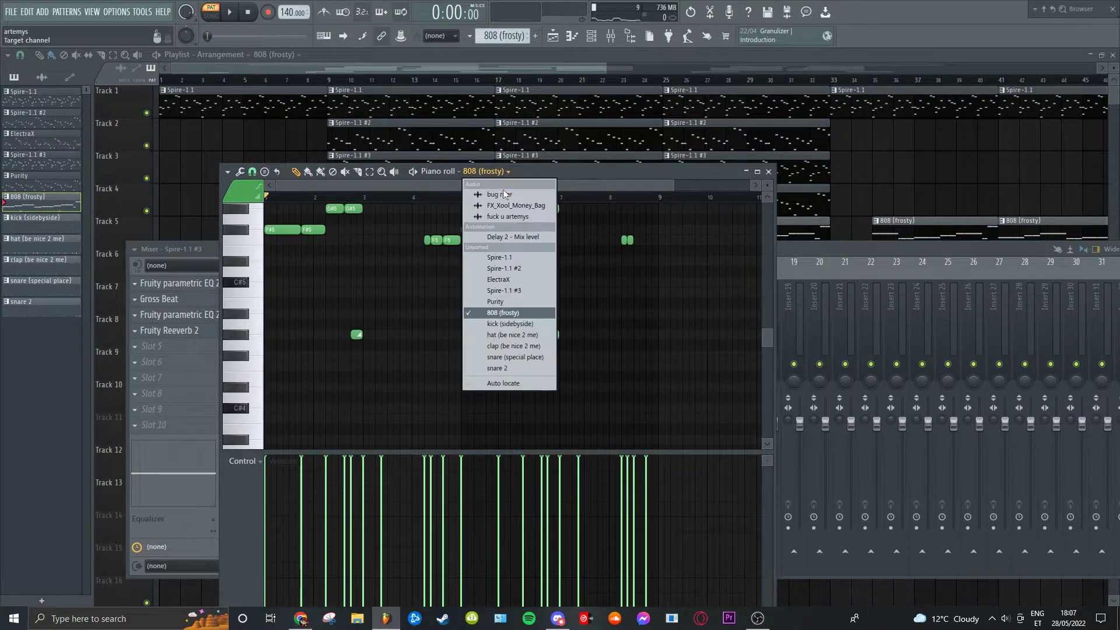
left_click(514, 325)
key("space")
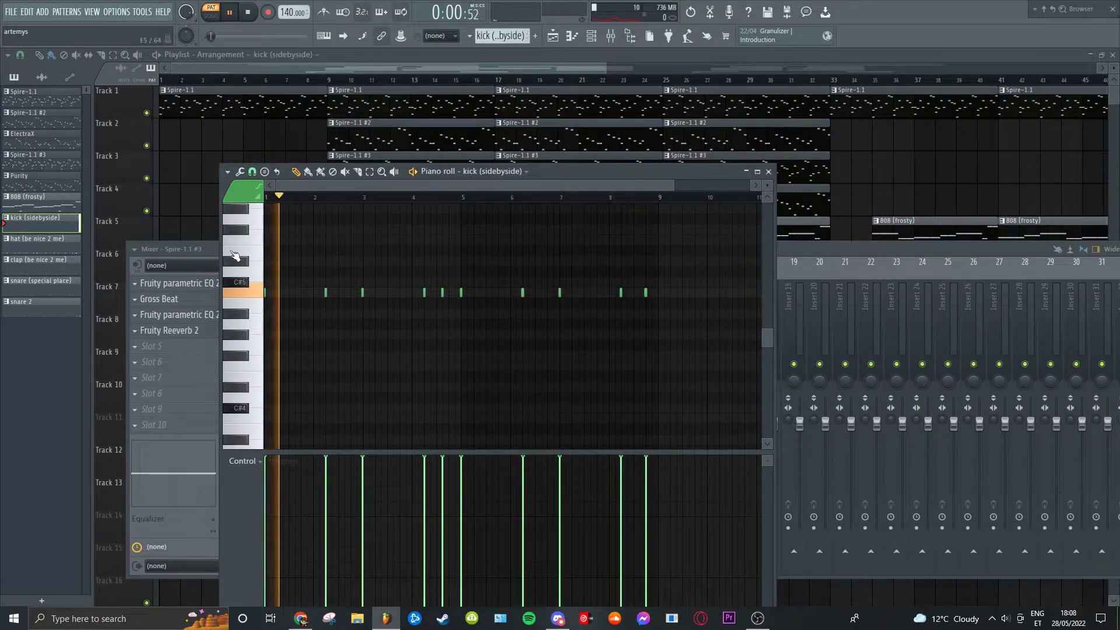
key("F9")
left_click(464, 330)
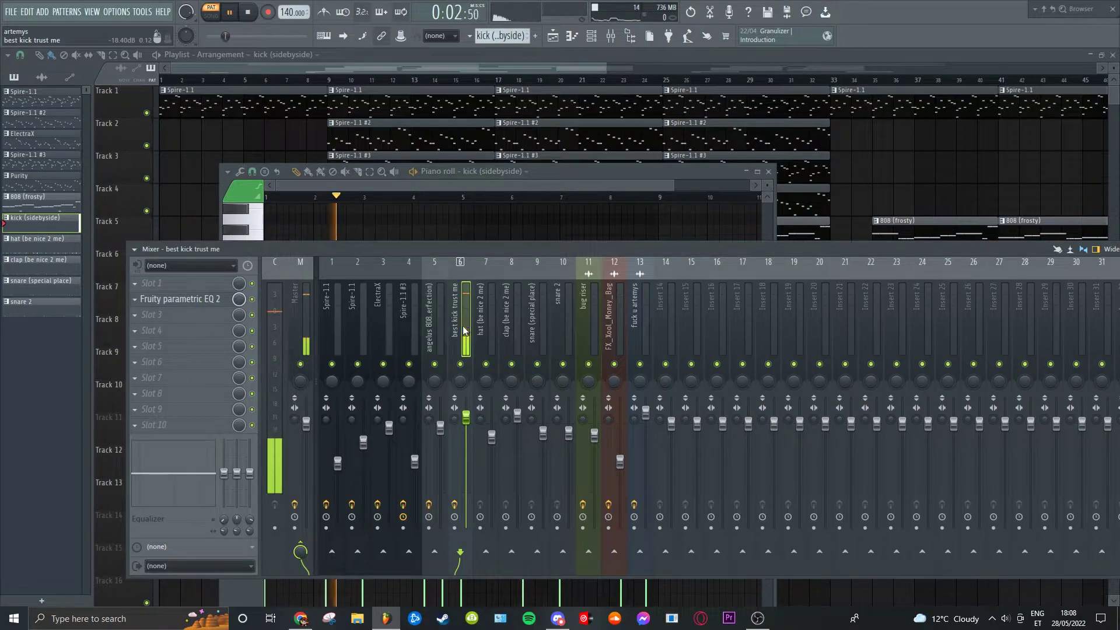
left_click(567, 196)
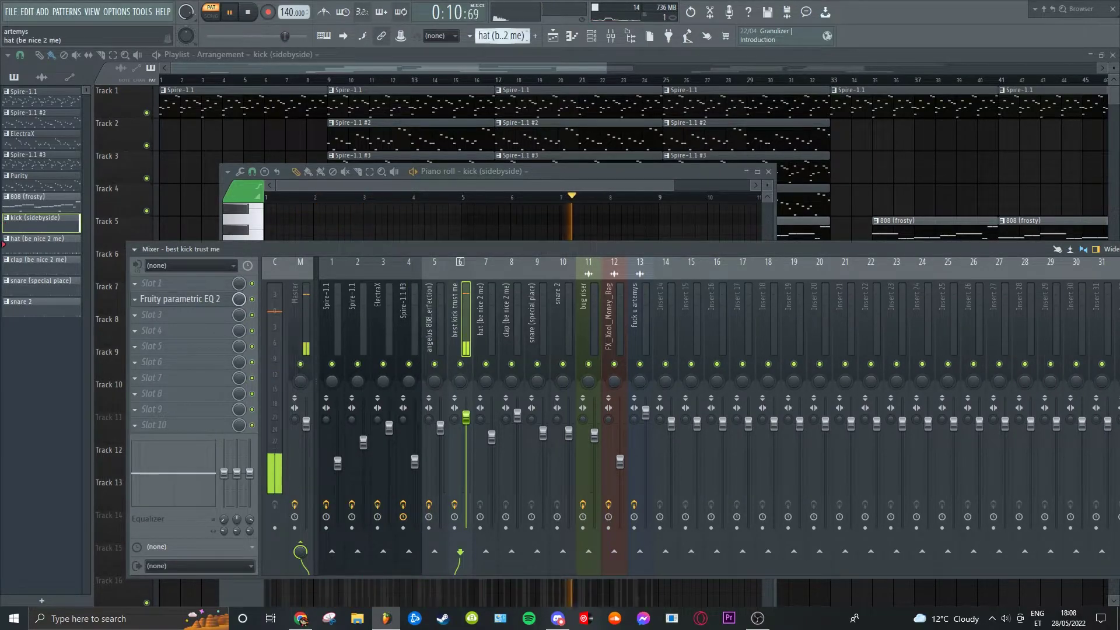
scroll(497, 175, "down", 1)
Switch the piano roll to hat (be nice 2 me), then reopen the channel list
left_click(496, 172)
left_click(500, 327)
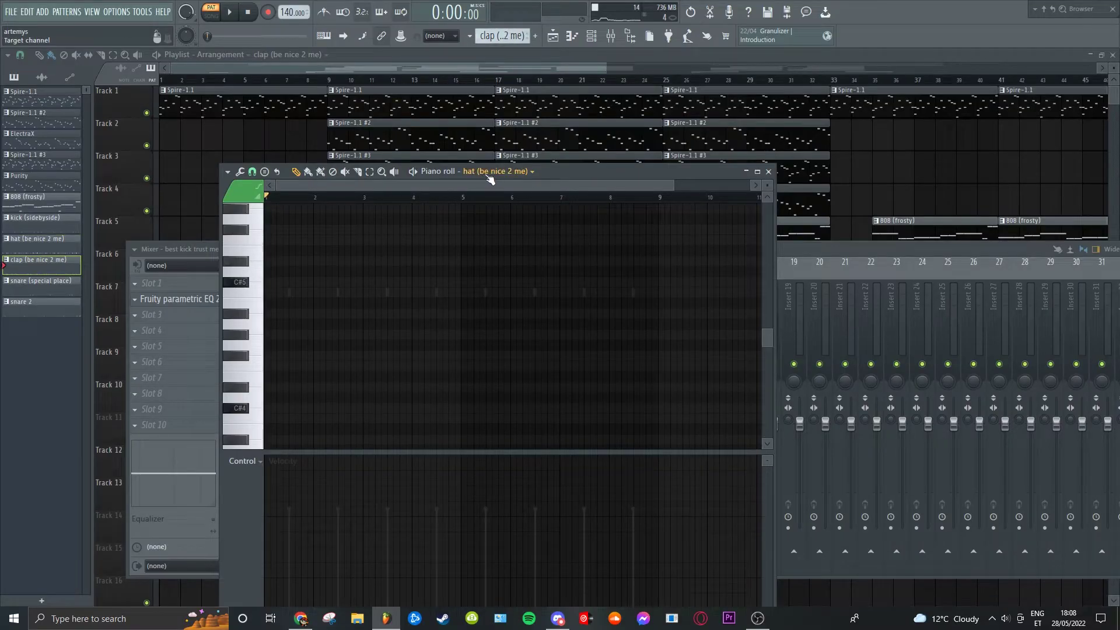
left_click(490, 178)
Play the clap (be nice 2 me) pattern and check its mixer insert effects
left_click(506, 344)
key("space")
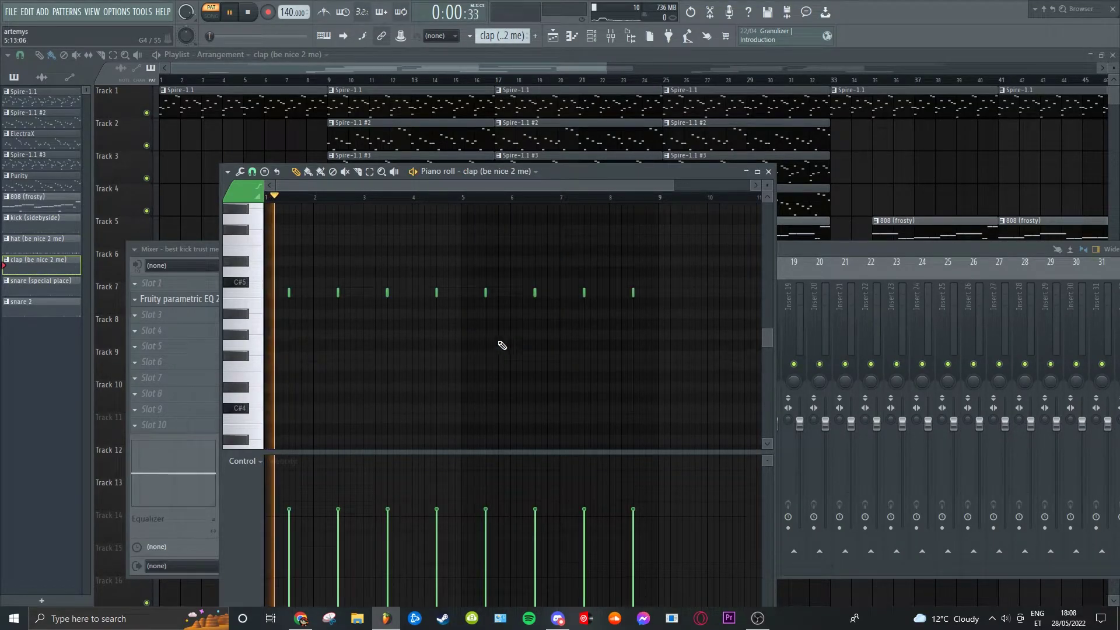
left_click(177, 251)
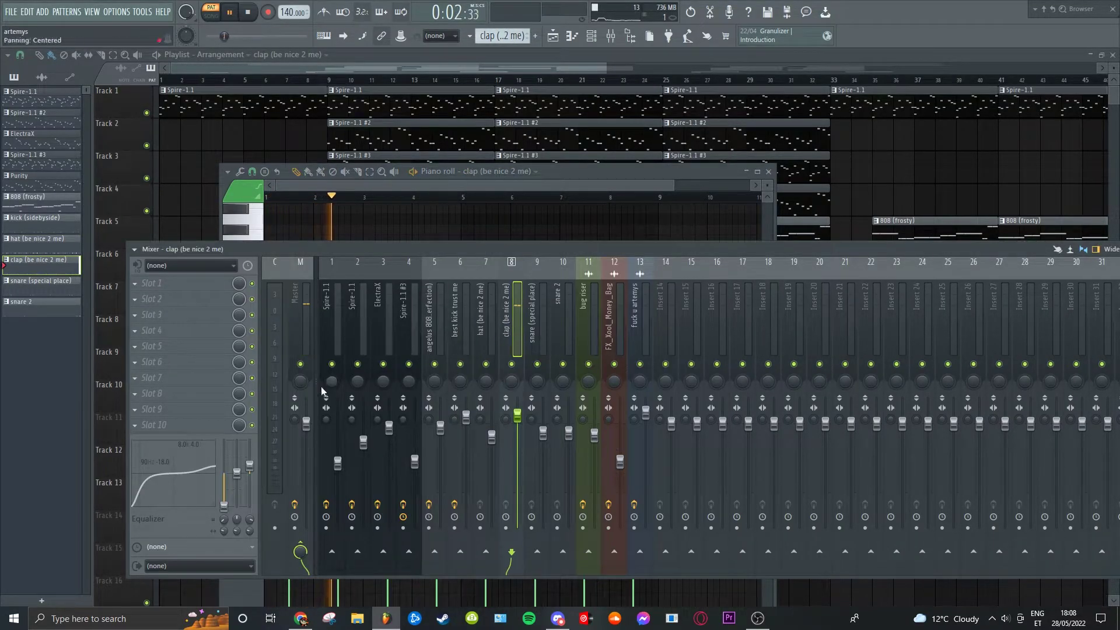
left_click(414, 220)
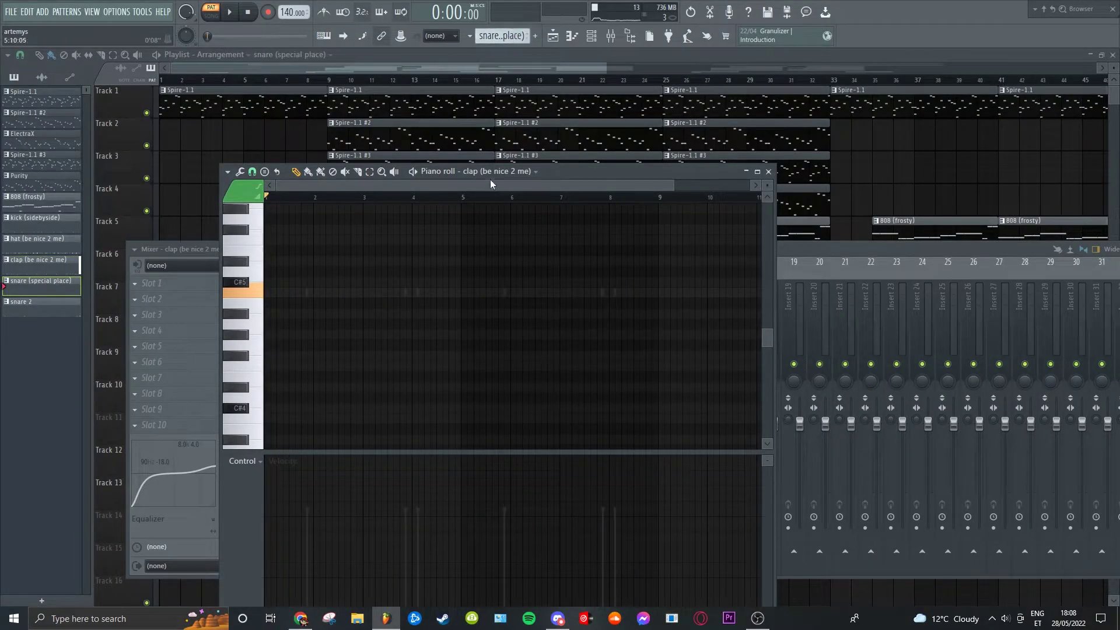
Switch the piano roll to snare (special place) and play it
left_click(490, 181)
left_click(507, 355)
key("space")
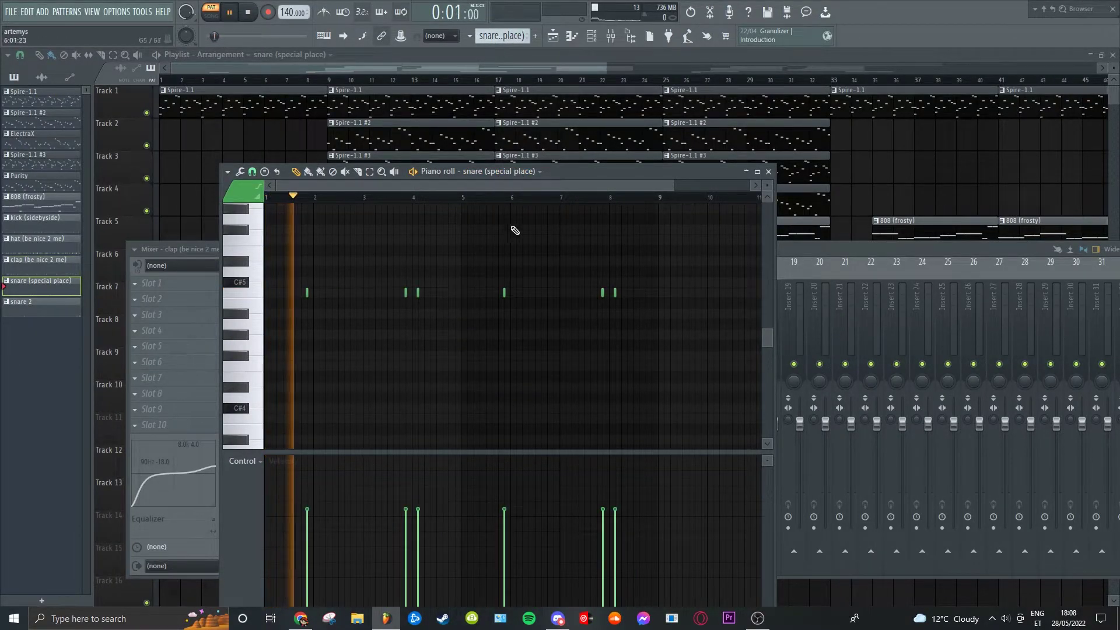
Close the note editor and mixer, stop playback, and switch to song mode
key("F7")
key("F9")
key("space")
key("l")
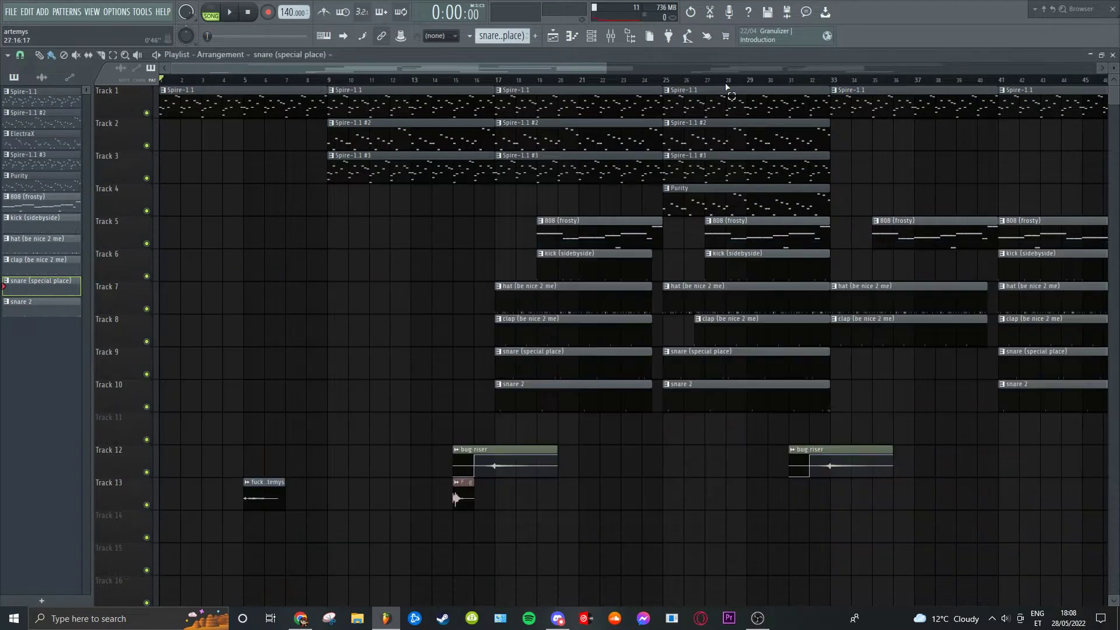
Play the bar 17–24 range and select the hat (be nice 2 me) mixer insert
left_click_drag(506, 92, 662, 85)
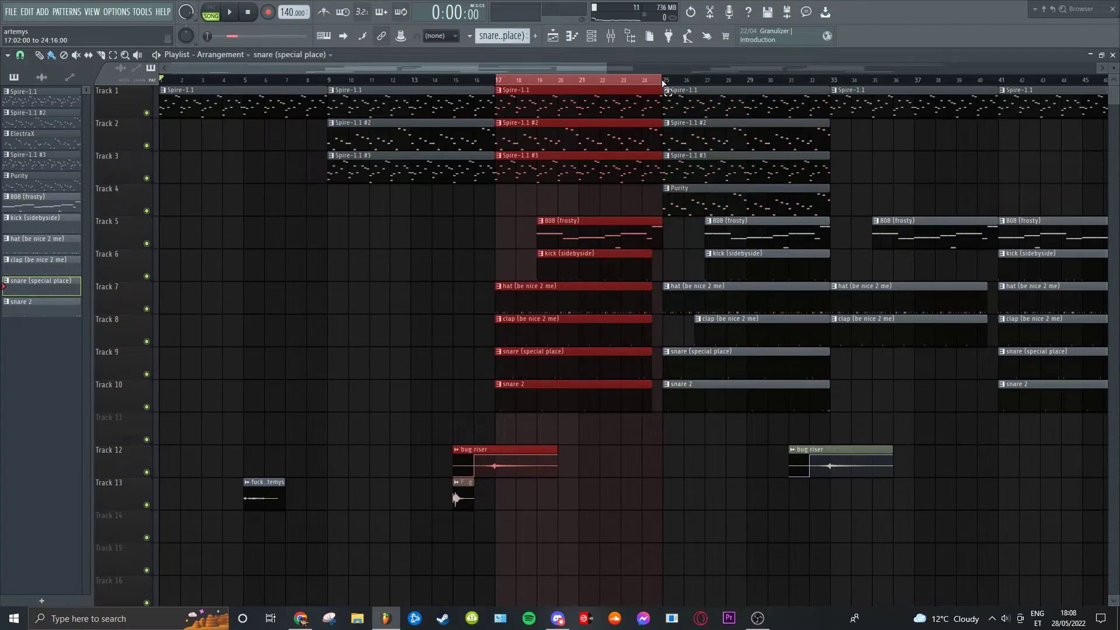
key("space")
key("F9")
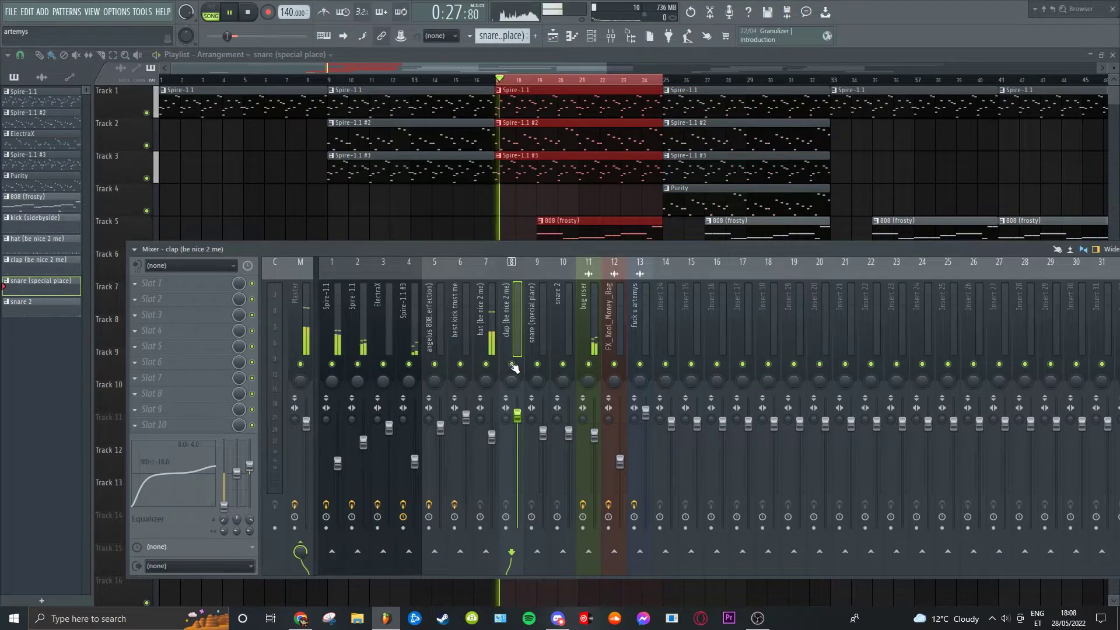
left_click(487, 351)
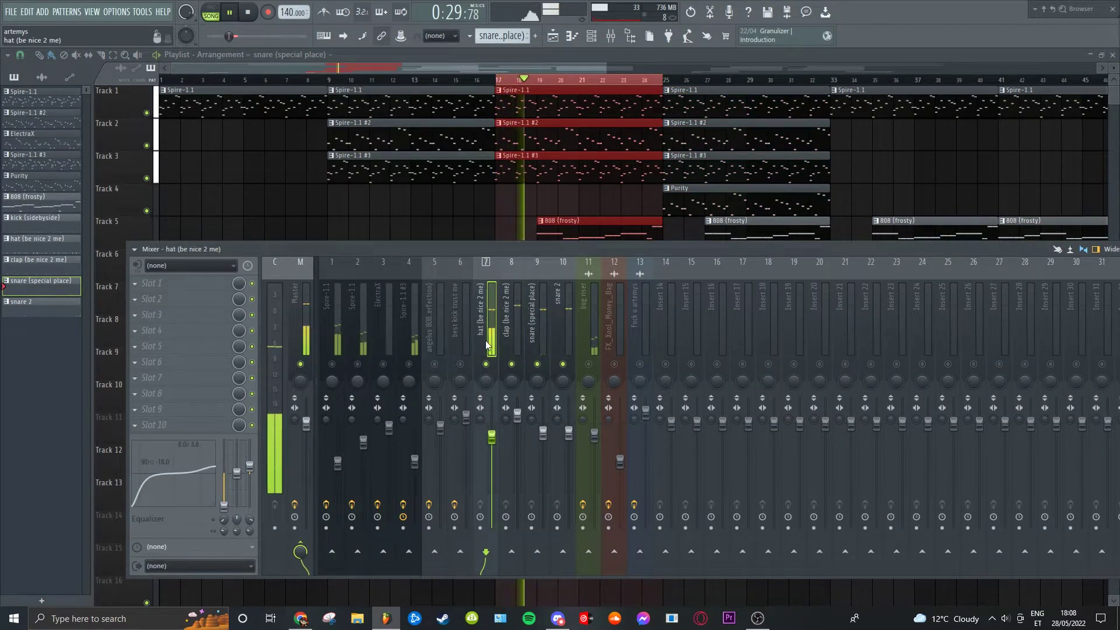
left_click(7, 55)
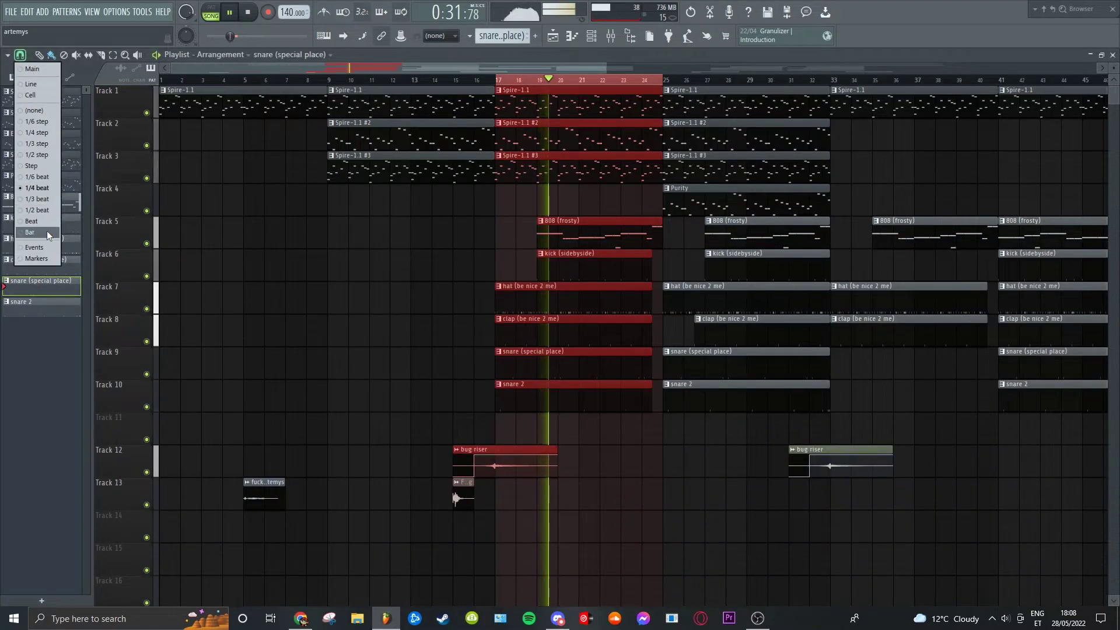
Select Track 12's bug riser clips, stop playback, and bring up the mixer
left_click(652, 481)
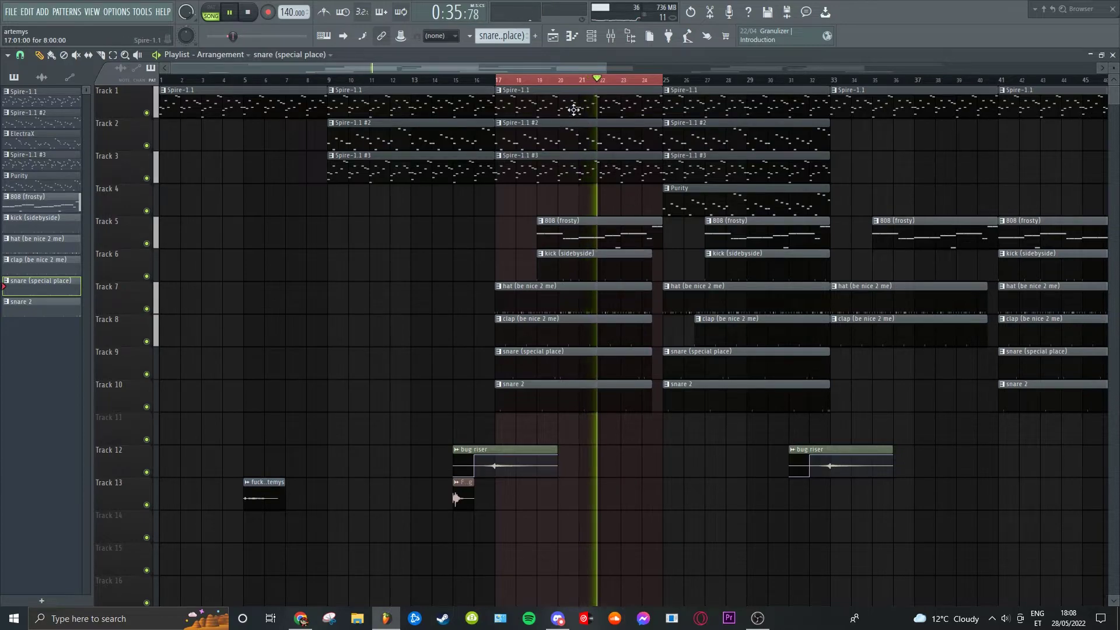
scroll(613, 83, "right", 5)
scroll(612, 83, "right", 2)
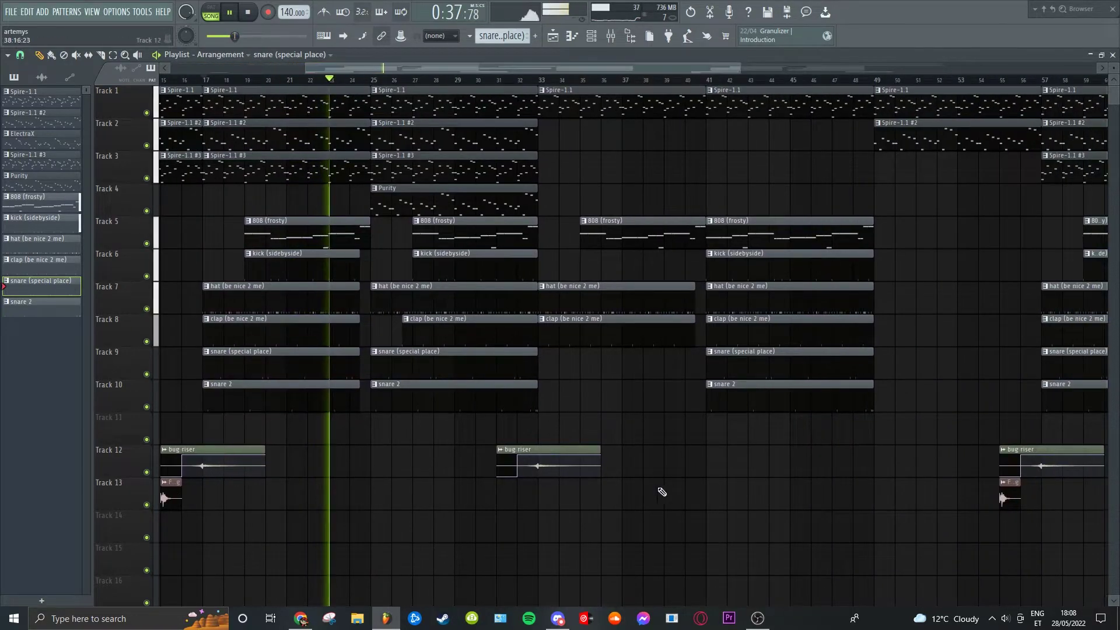
scroll(357, 83, "left", 7)
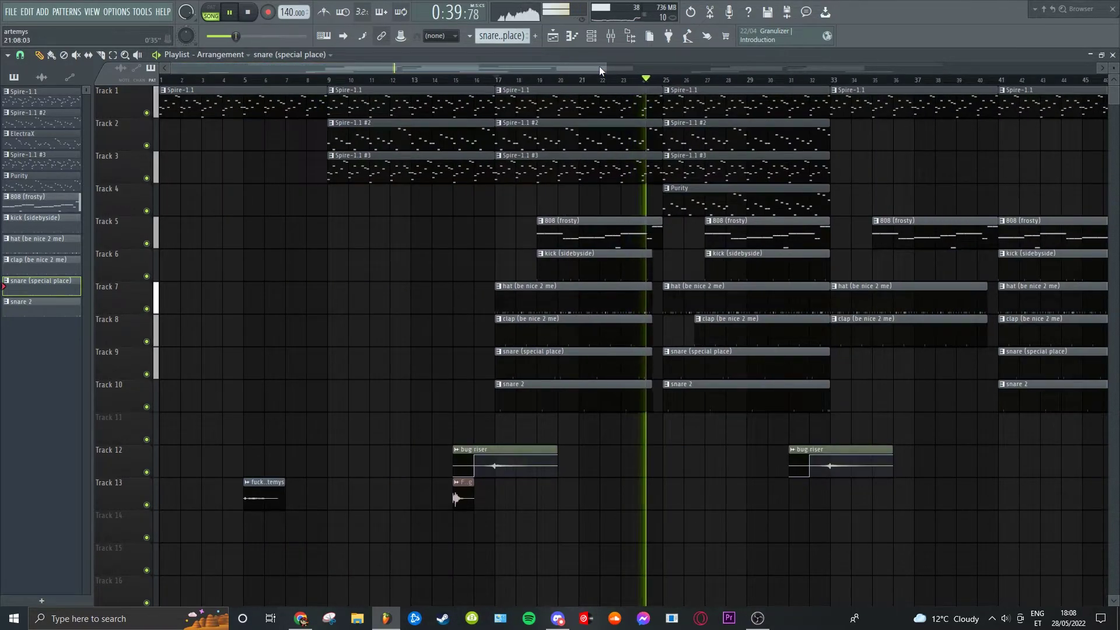
scroll(604, 65, "down", 3)
left_click_drag(938, 477, 317, 474)
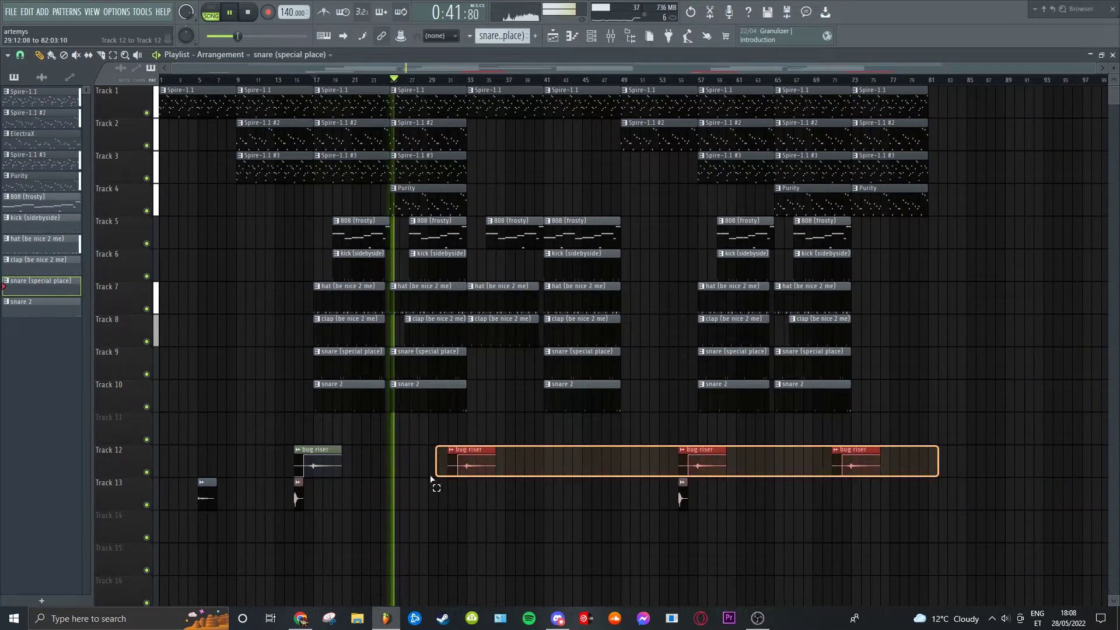
key("space")
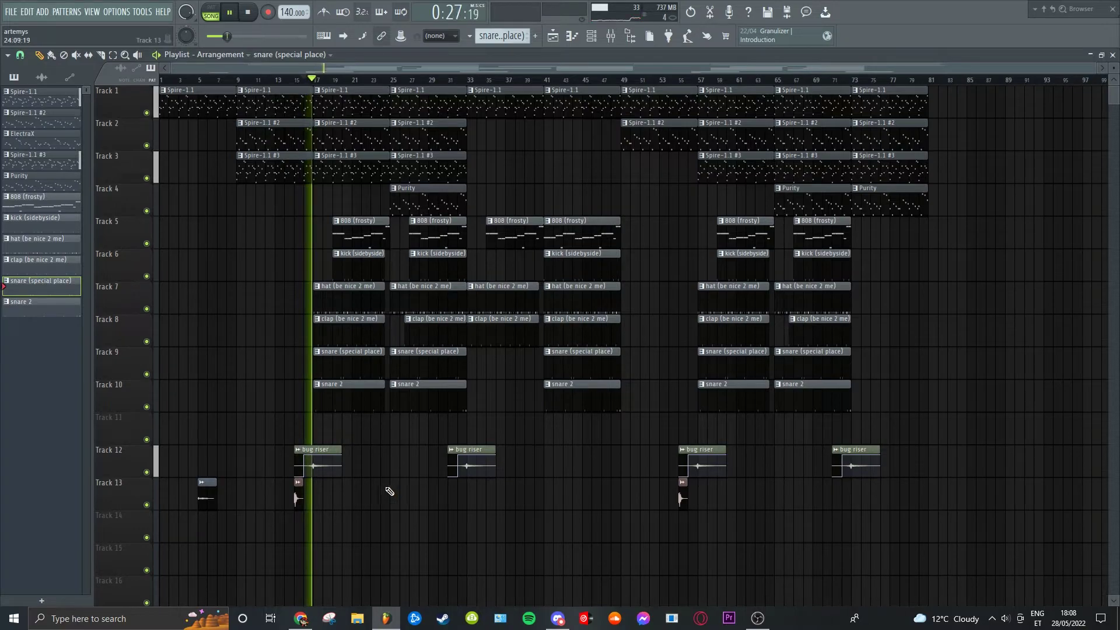
key("F9")
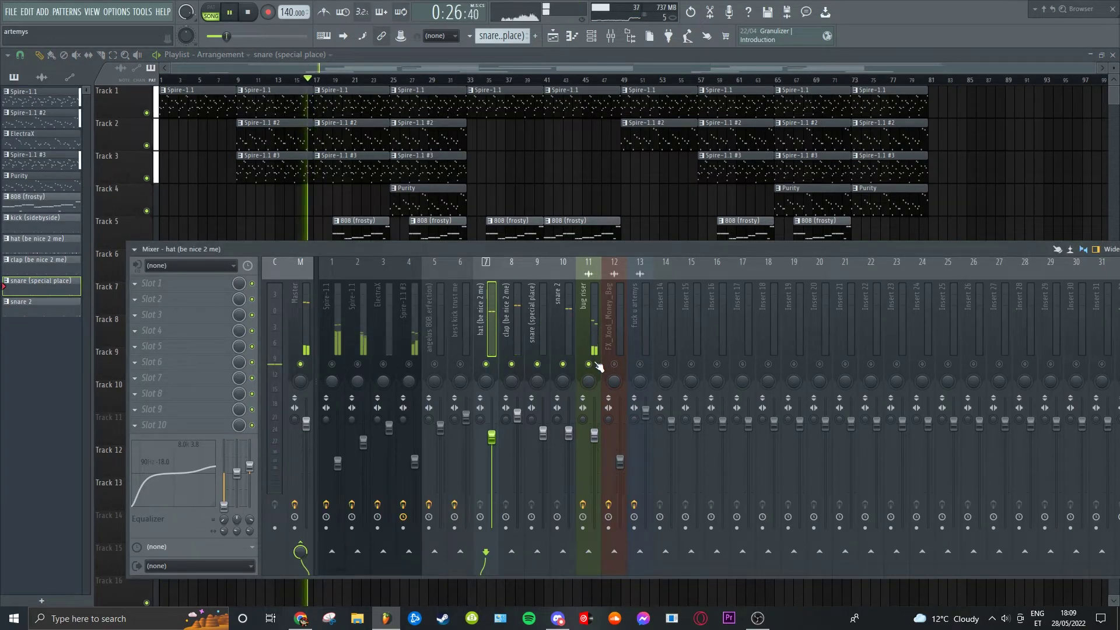
Inspect the bug riser insert's Fruity delay 2 effect, then close the mixer and stop
key("F9")
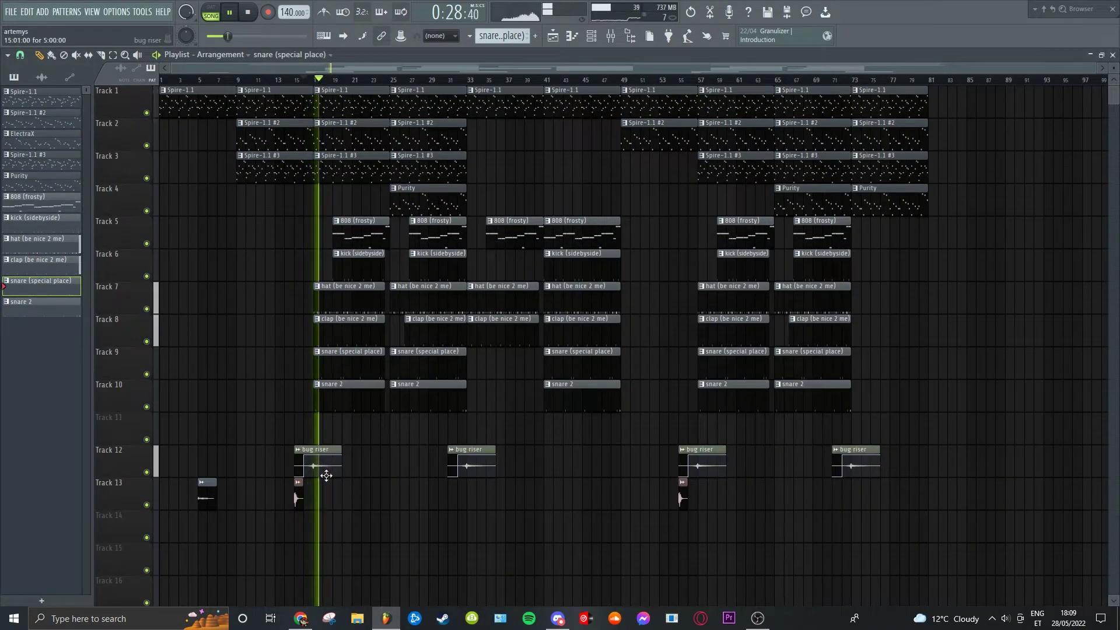
key("F9")
left_click(592, 315)
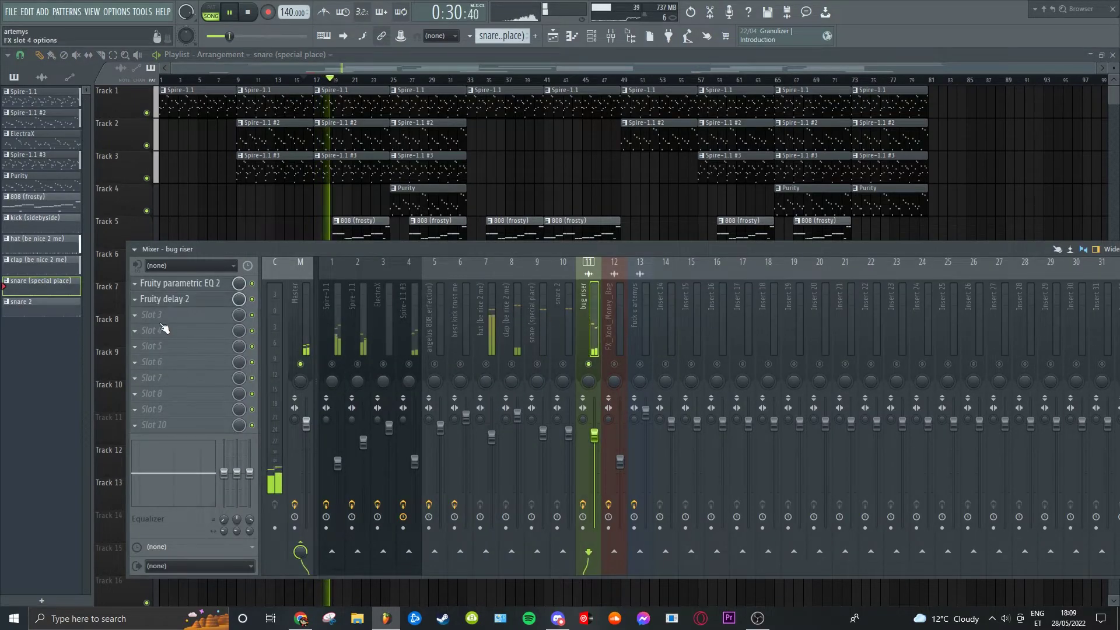
left_click(183, 300)
left_click(238, 109)
key("F9")
key("space")
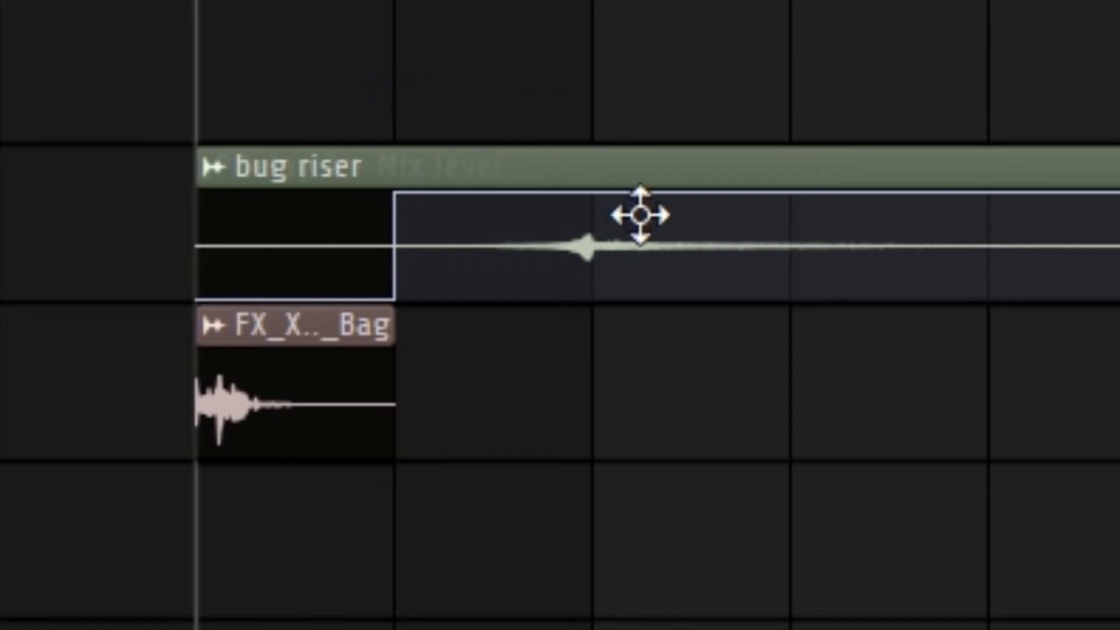
Play from the bug riser clip to hear its delay mix automation, then reopen the mixer
key("space")
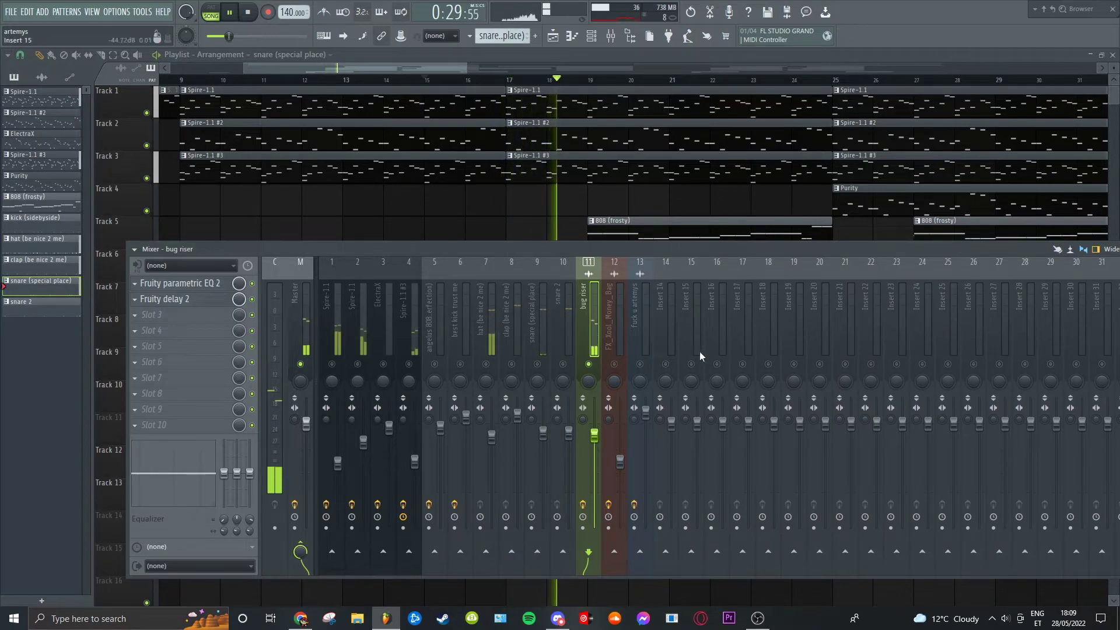
left_click(443, 245)
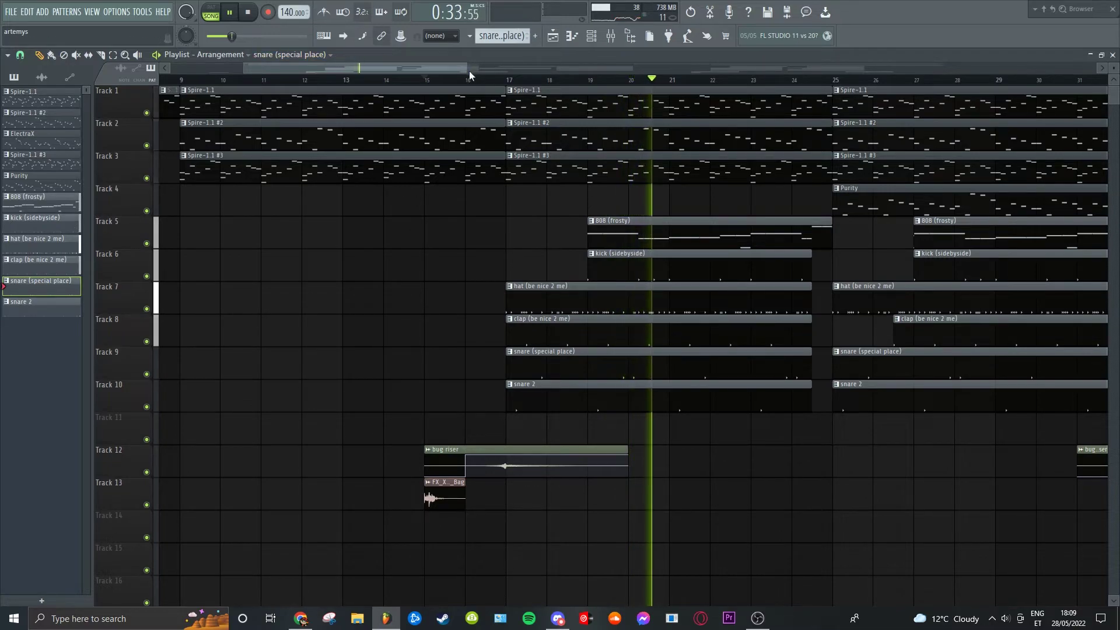
key("space")
left_click_drag(469, 76, 763, 104)
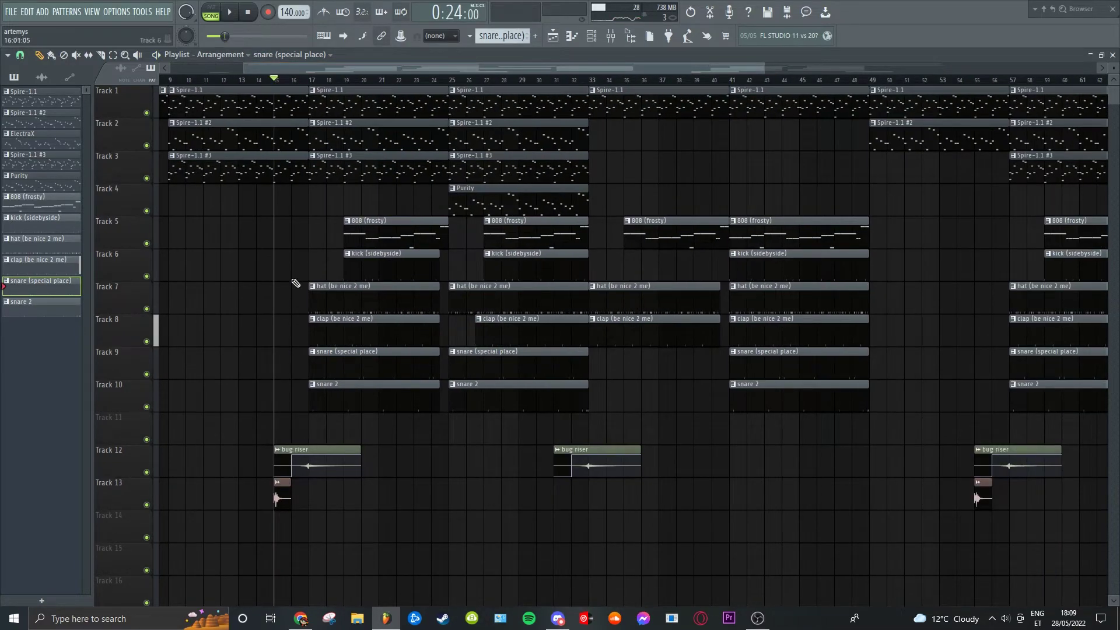
key("F9")
Check the FX_Xool_Money_Bag insert's delay effect during playback
left_click(610, 366)
key("space")
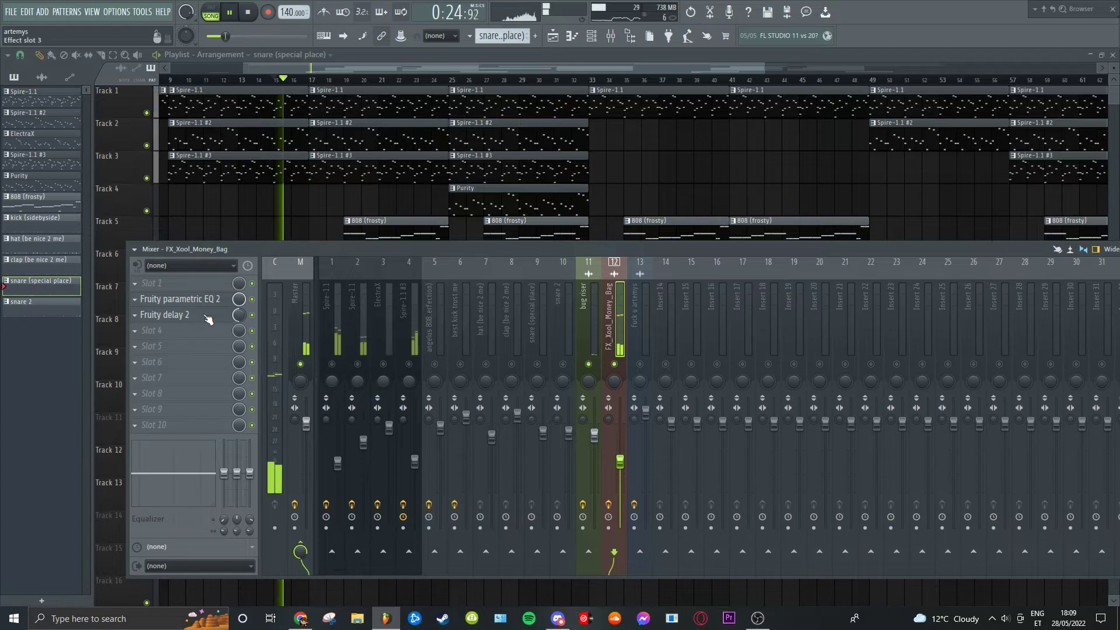
left_click(210, 315)
left_click(298, 169)
key("space")
key("F9")
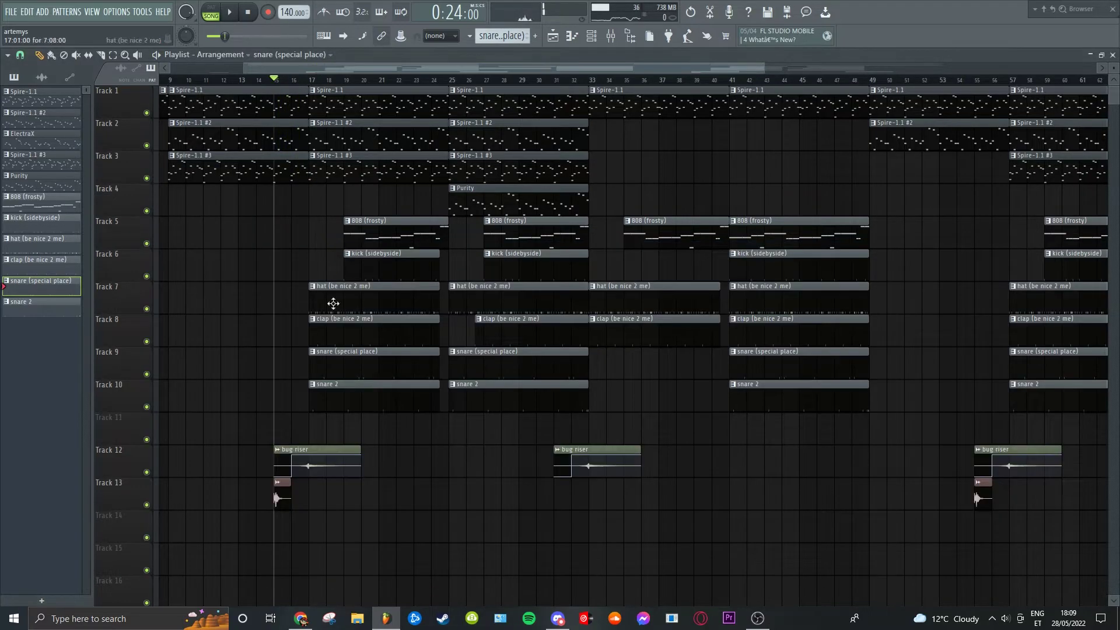
key("F9")
Review the FX_Xool_Money_Bag clip settings in the Channel rack, then solo Track 13 and play
key("F6")
left_click(285, 469)
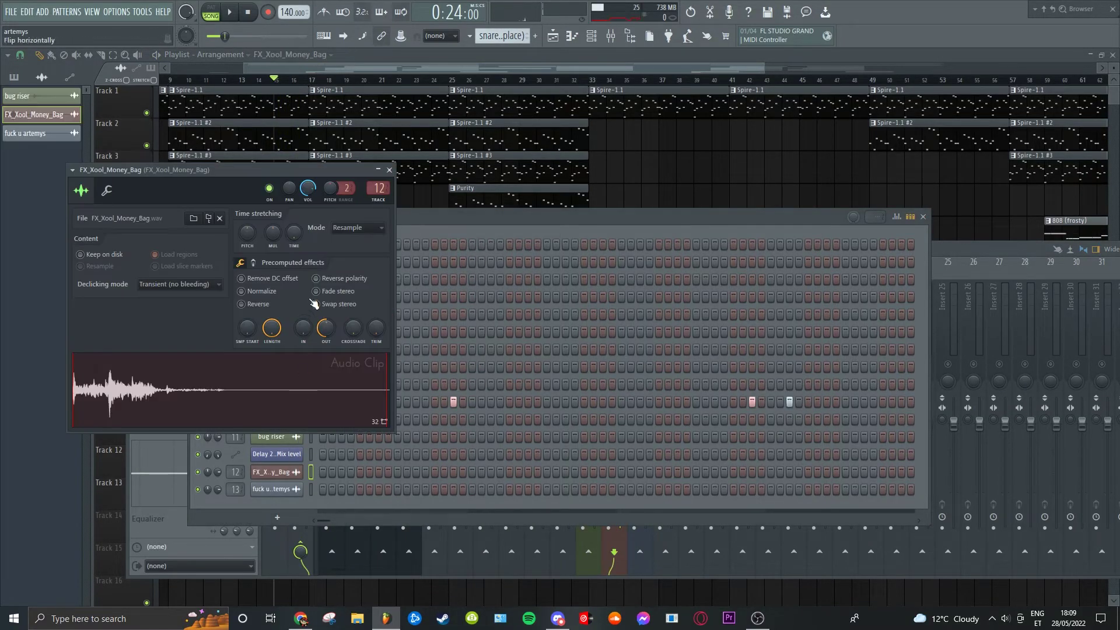
left_click(391, 171)
left_click(192, 313)
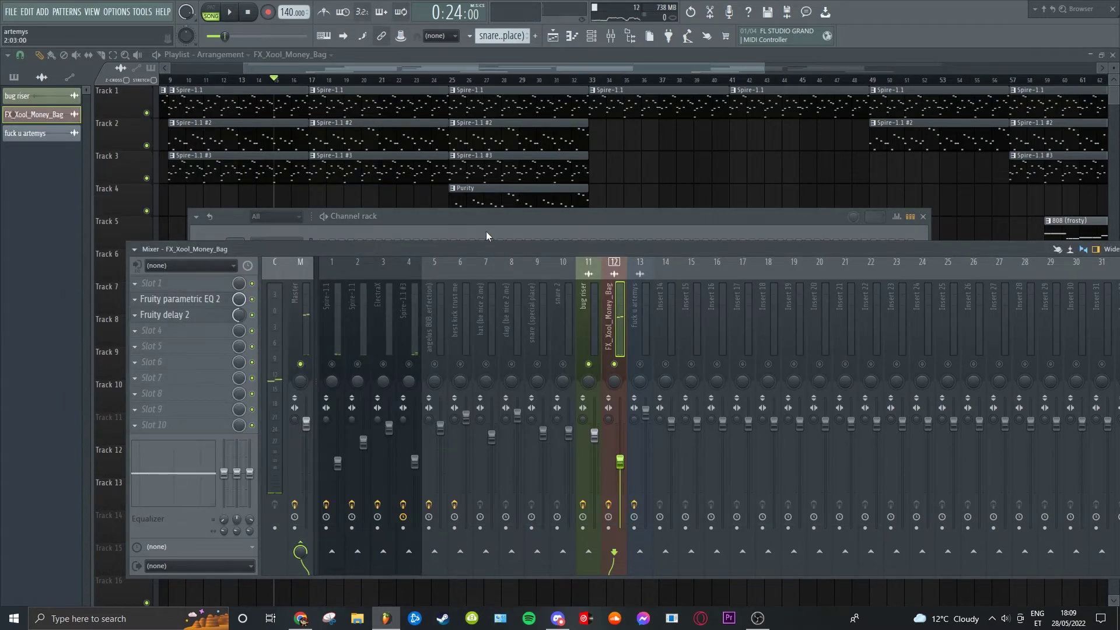
left_click(400, 91)
scroll(678, 76, "down", 3)
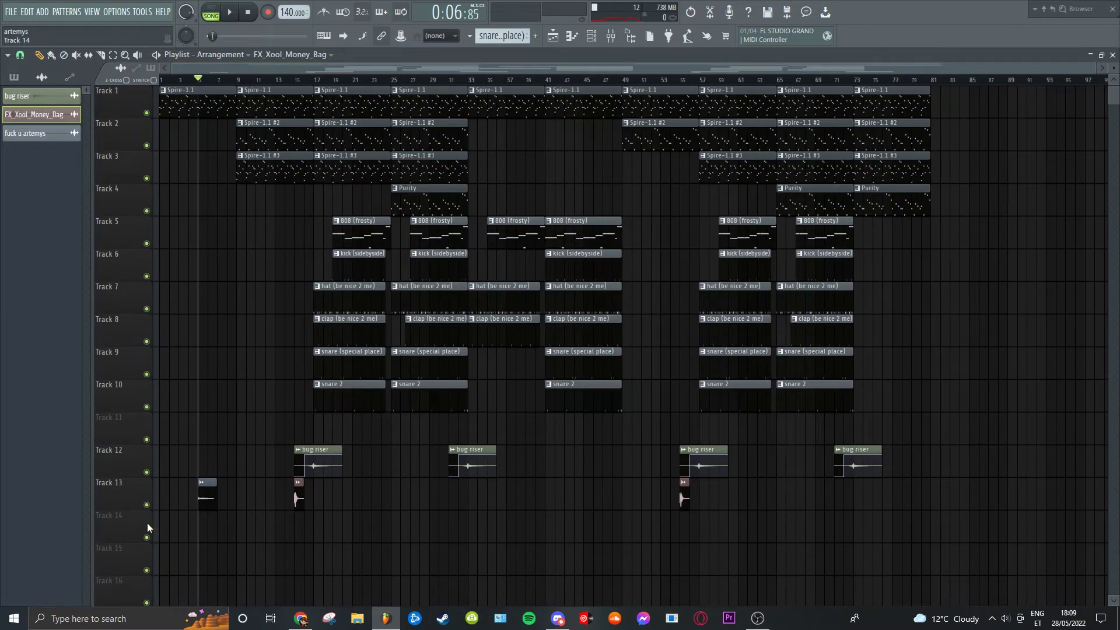
left_click(145, 504, "ctrl")
key("space")
Play mixer insert 13's delay chain, then unsolo Track 13 and stop playback
key("F9")
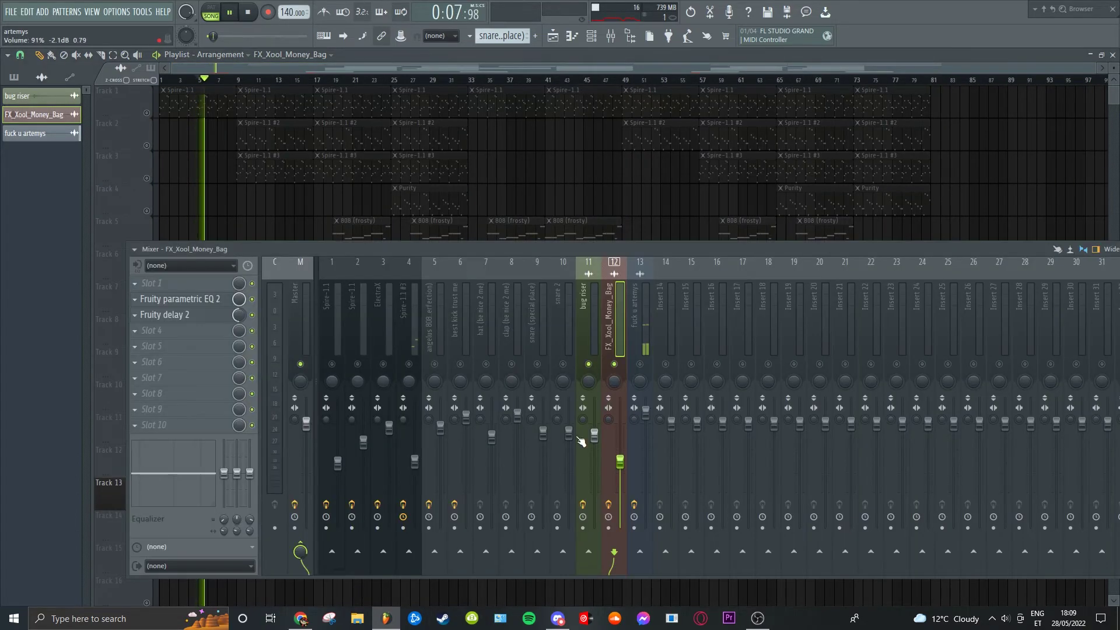
key("space")
left_click(645, 365)
key("space")
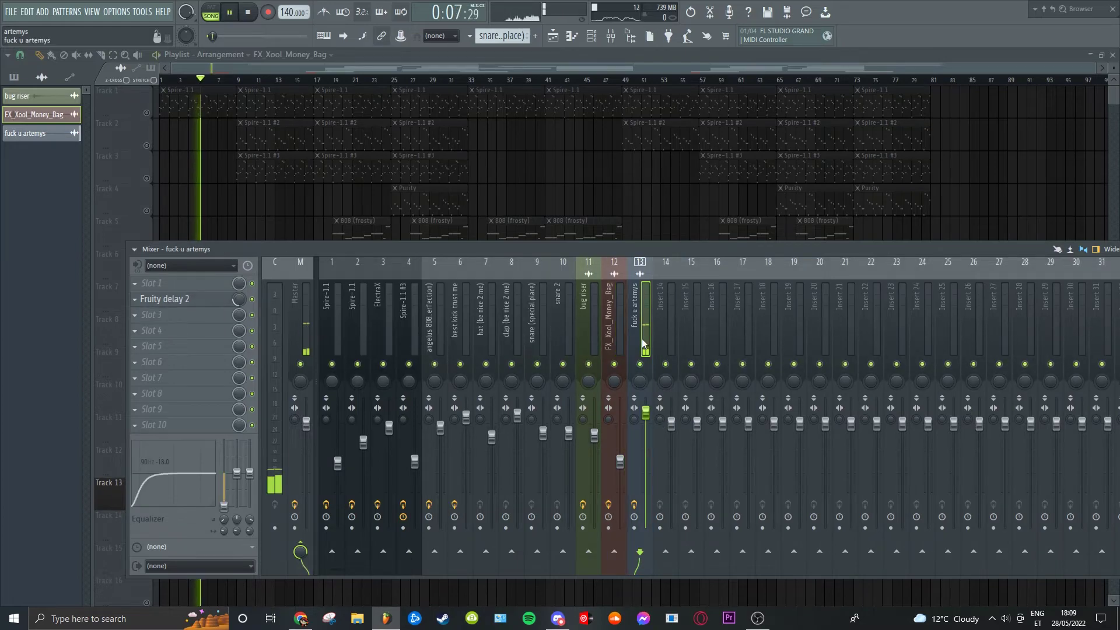
key("F9")
key("space")
left_click(146, 113, "ctrl")
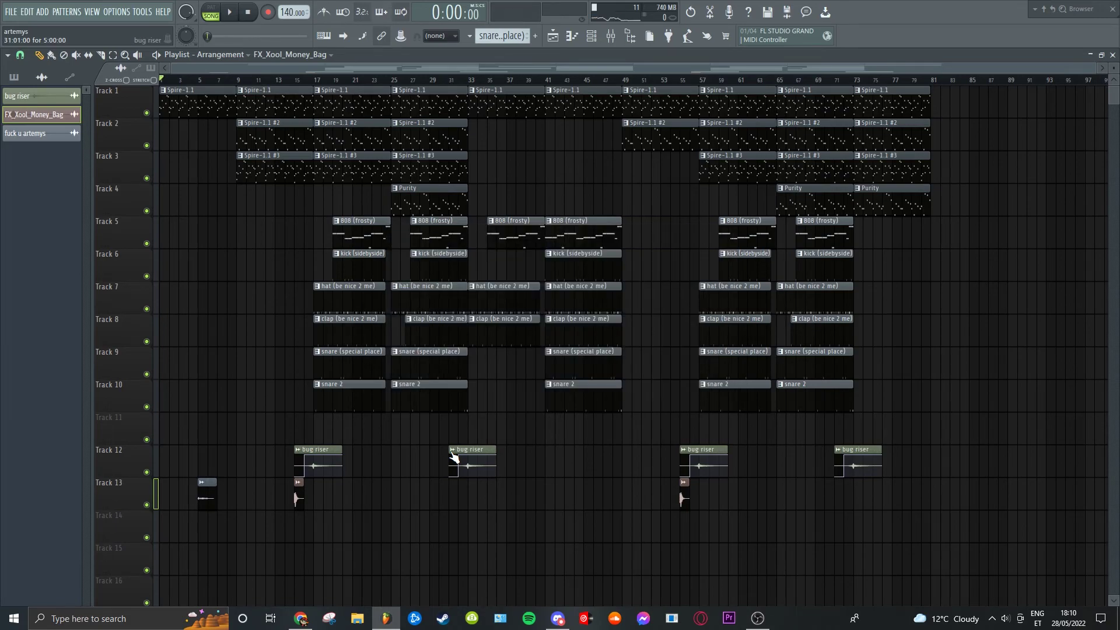
key("Caps_Lock")
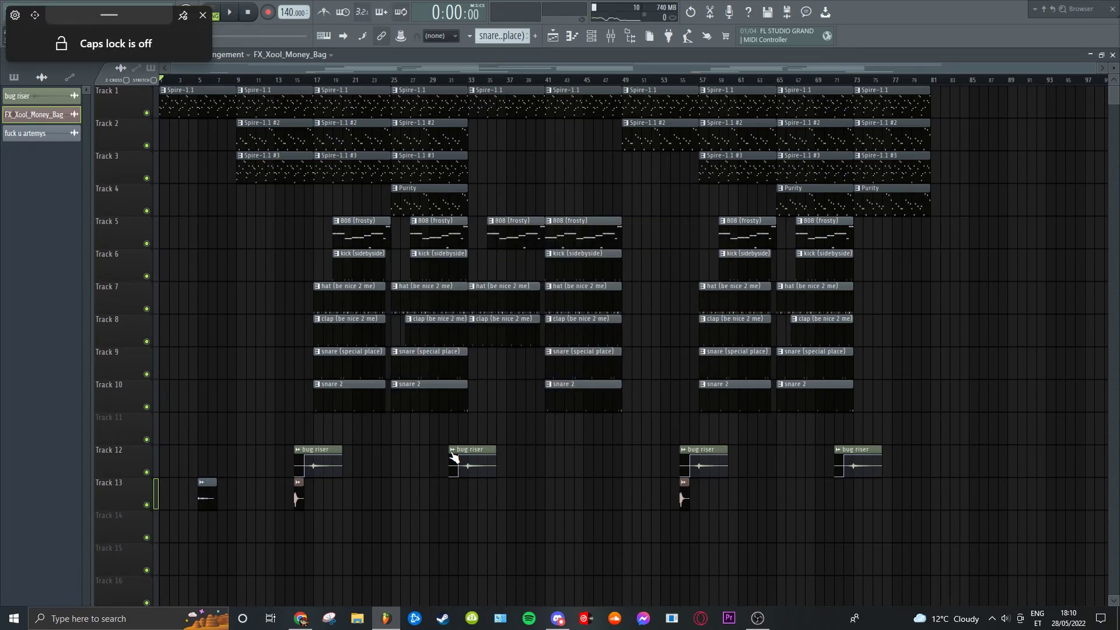